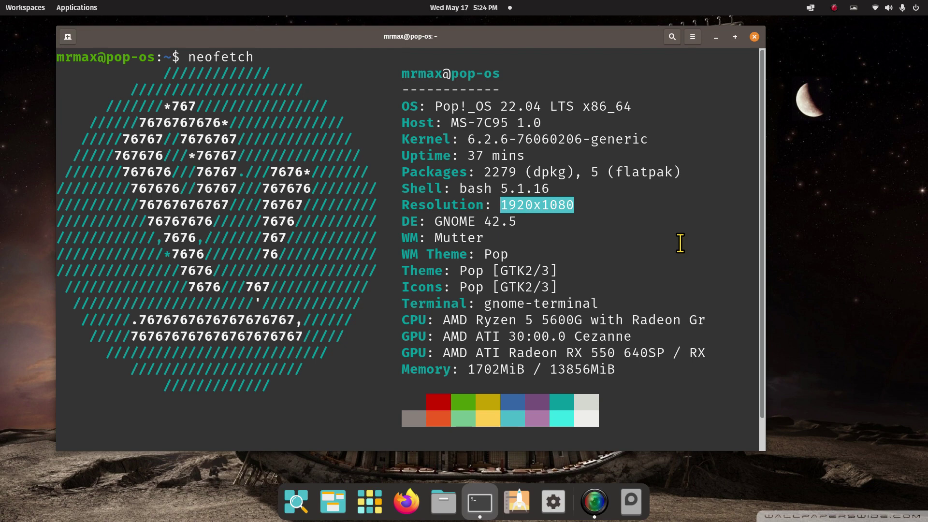
Step: Expand Power Off / Log Out in the system menu to show Restart and Power Off, then close the menu
left_click(902, 7)
left_click(874, 147)
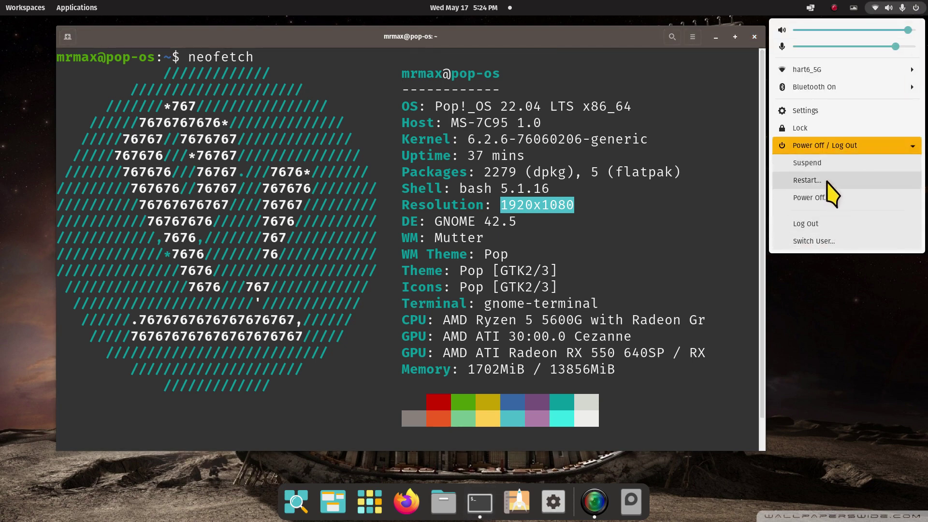
left_click(834, 341)
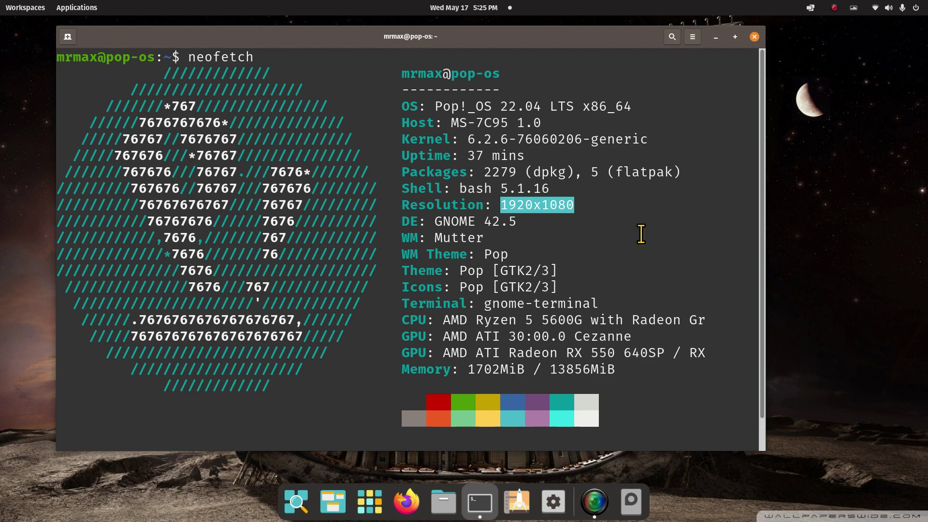
key("super+q")
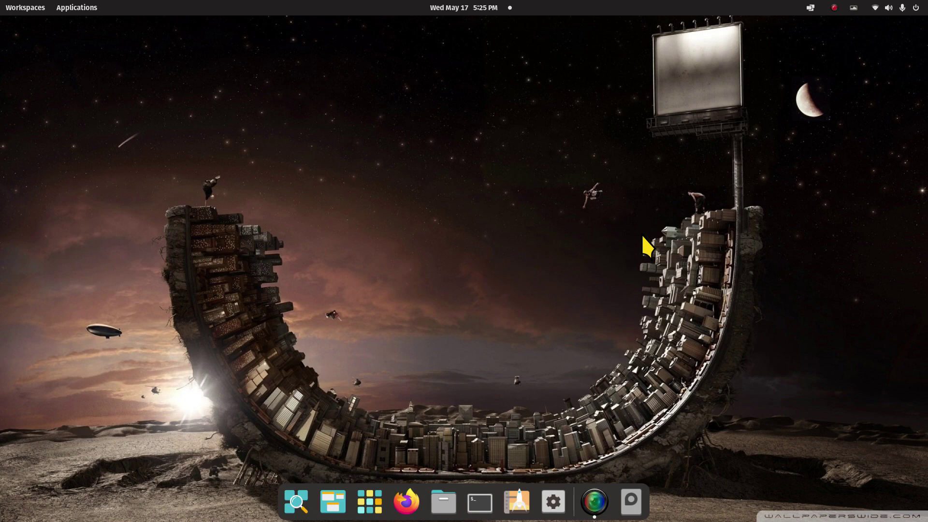
key("super")
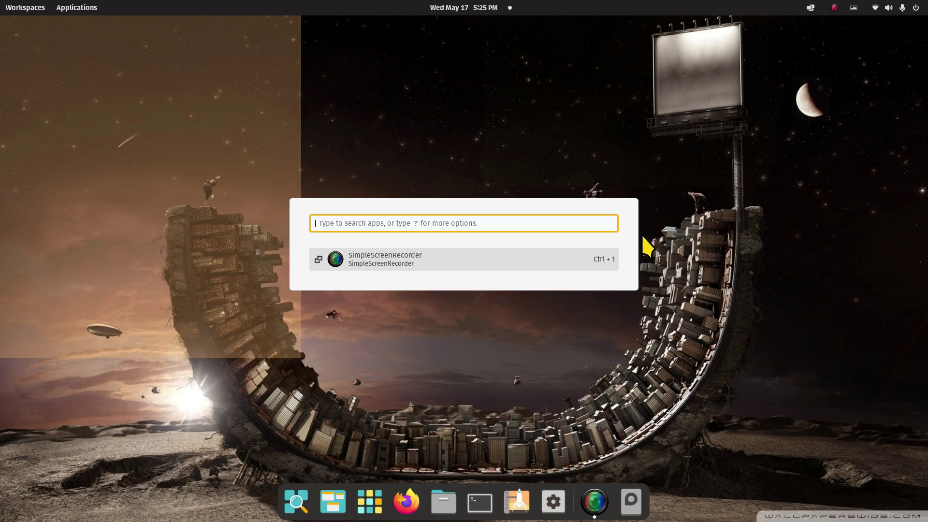
type("po")
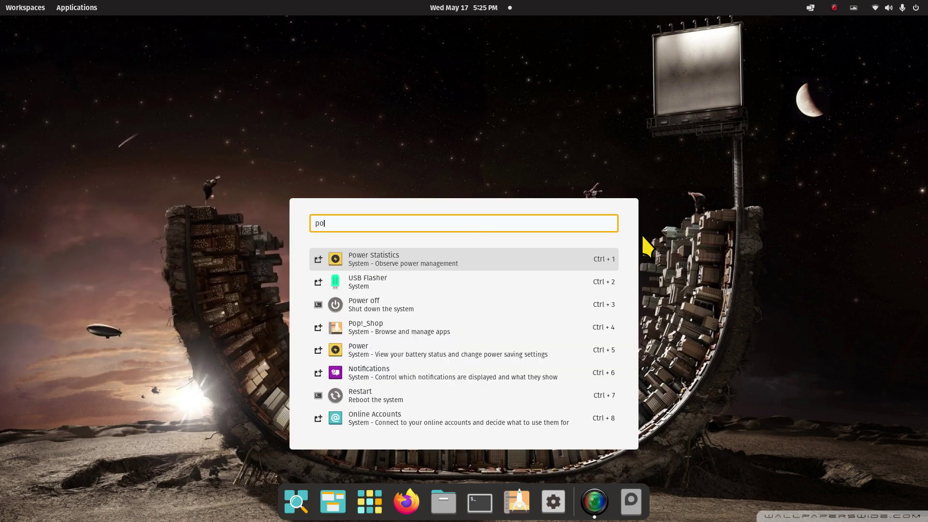
type("wer")
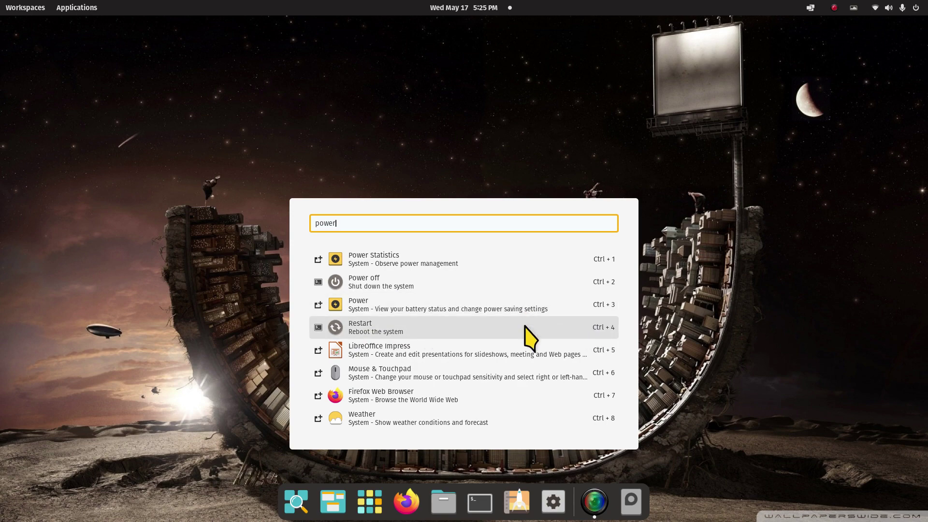
left_click(732, 329)
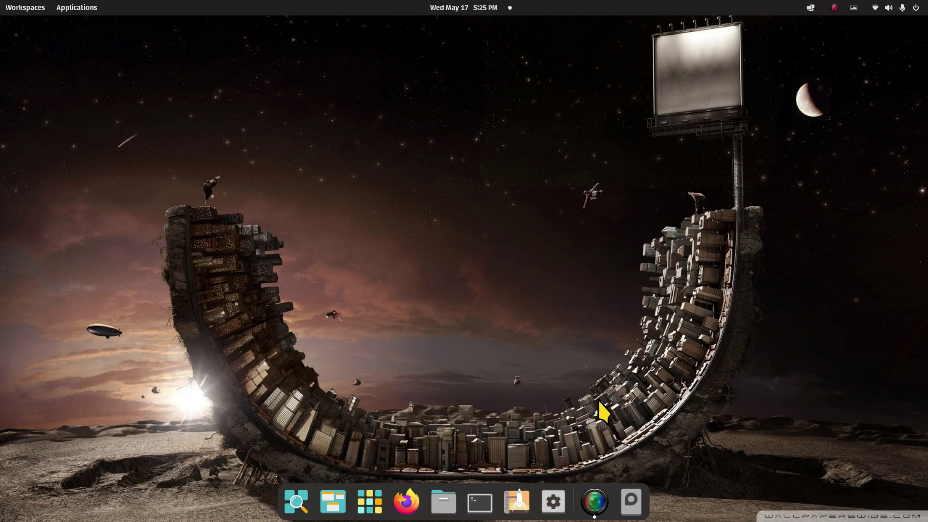
left_click(369, 500)
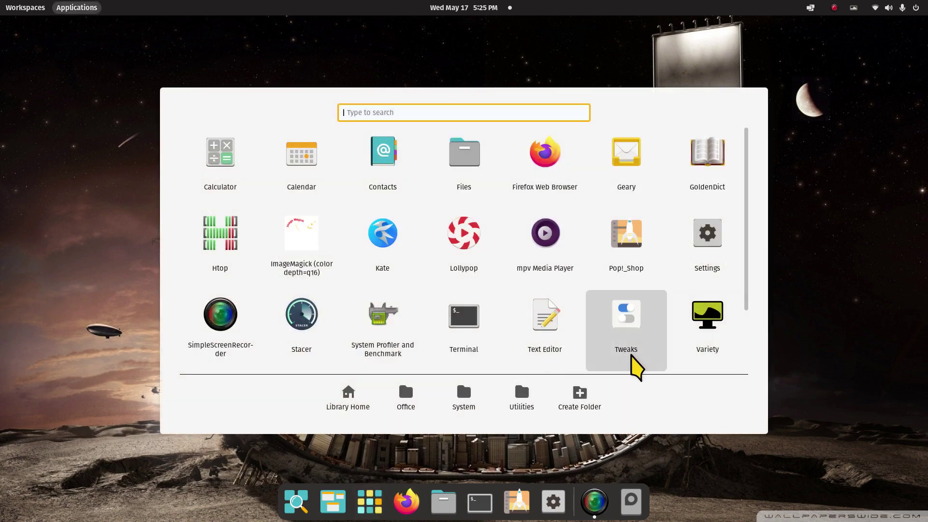
type("power")
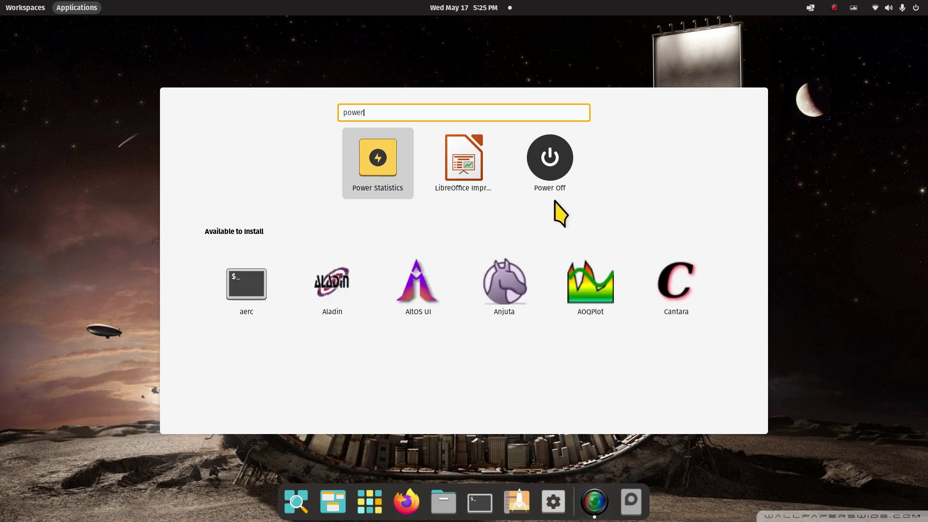
left_click(551, 158)
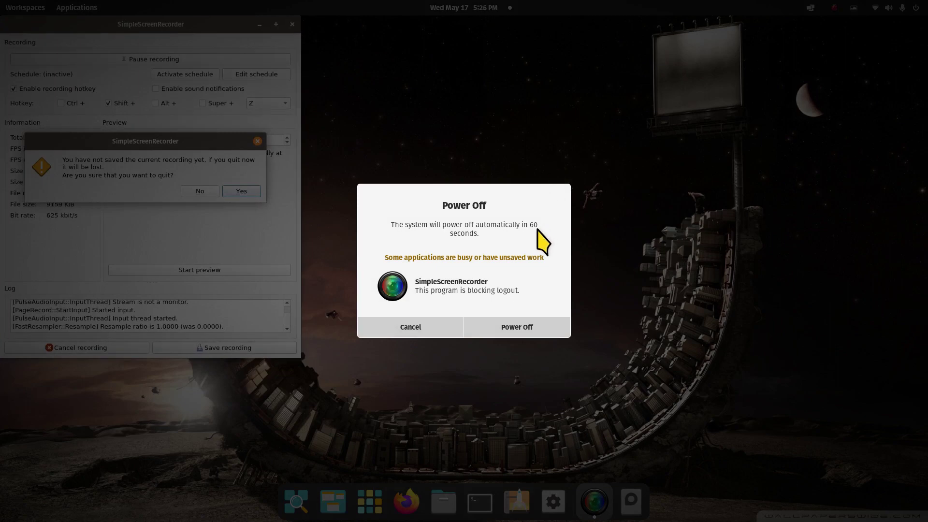
left_click(409, 327)
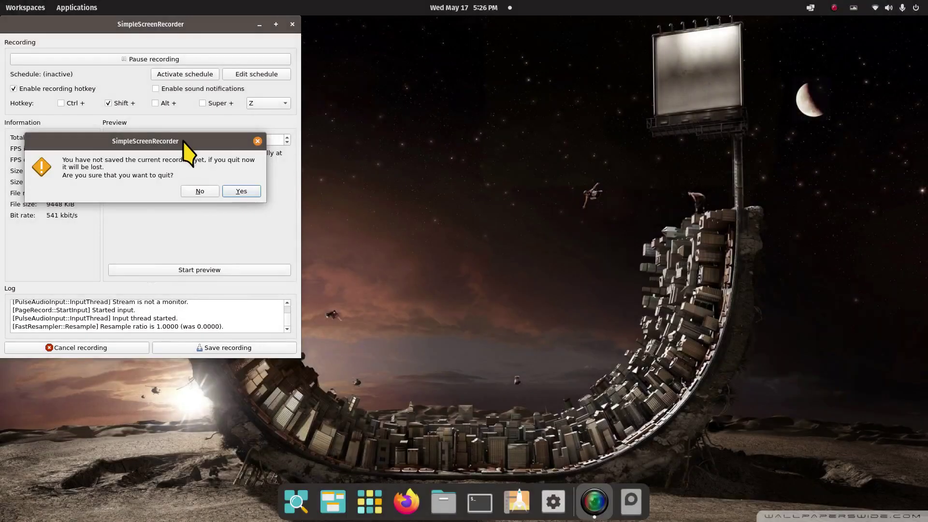
left_click(197, 191)
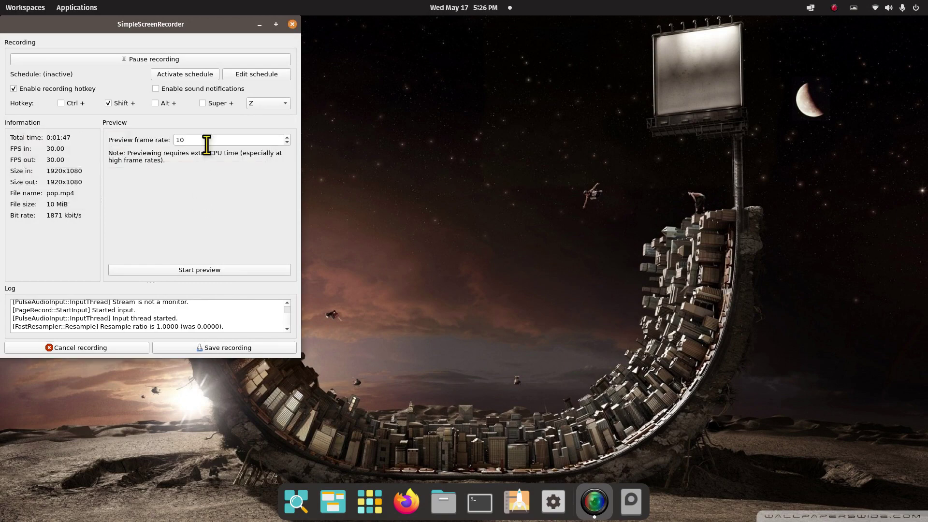
left_click(260, 24)
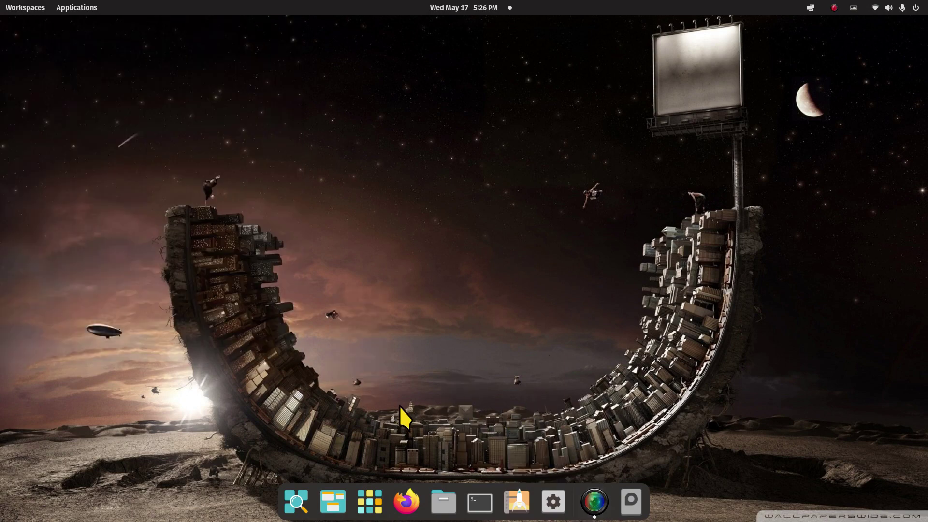
left_click(371, 504)
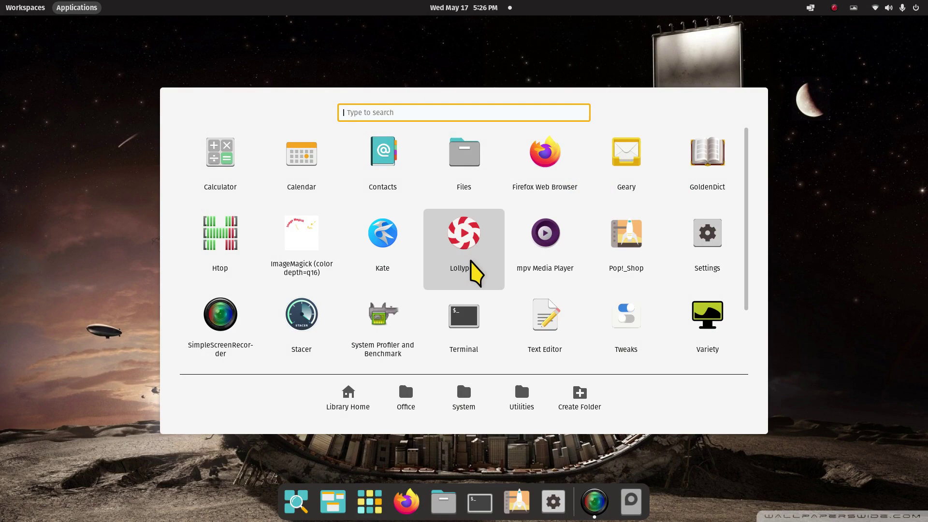
type("reb")
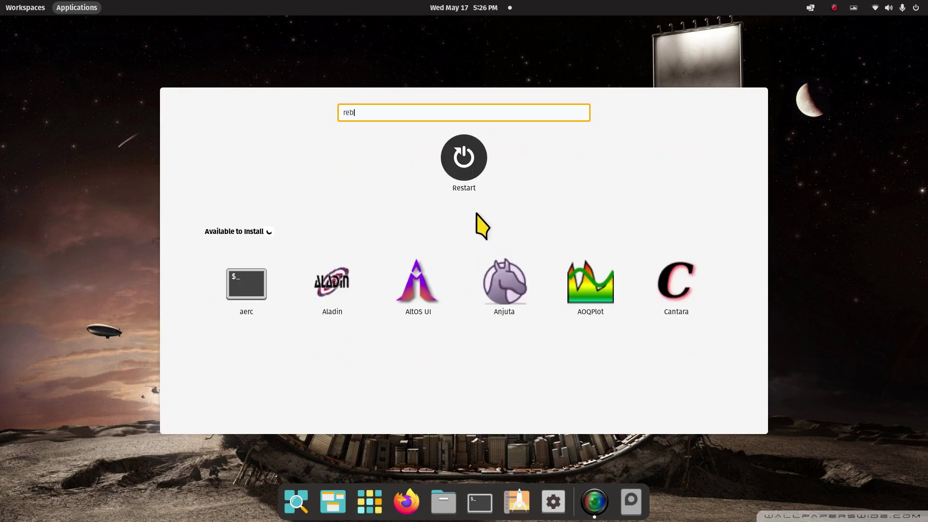
left_click(463, 186)
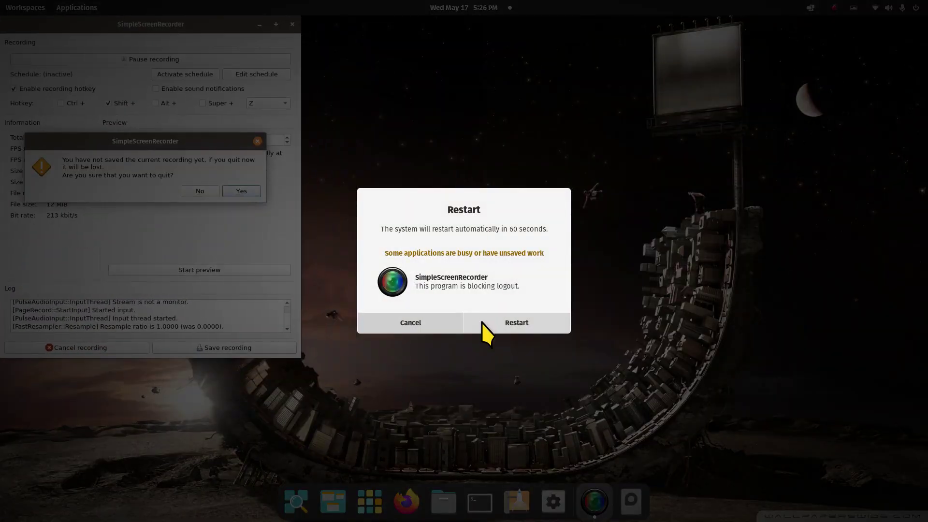
left_click(387, 325)
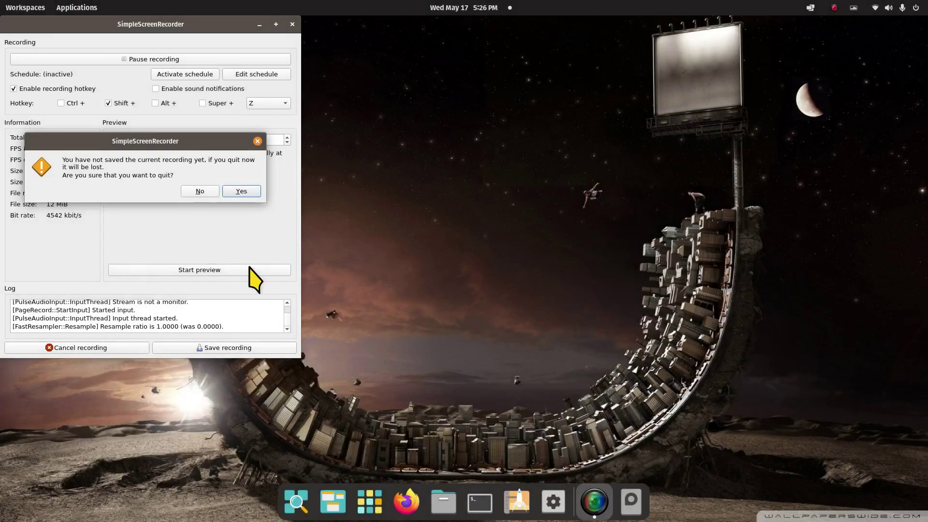
left_click(196, 191)
left_click(260, 24)
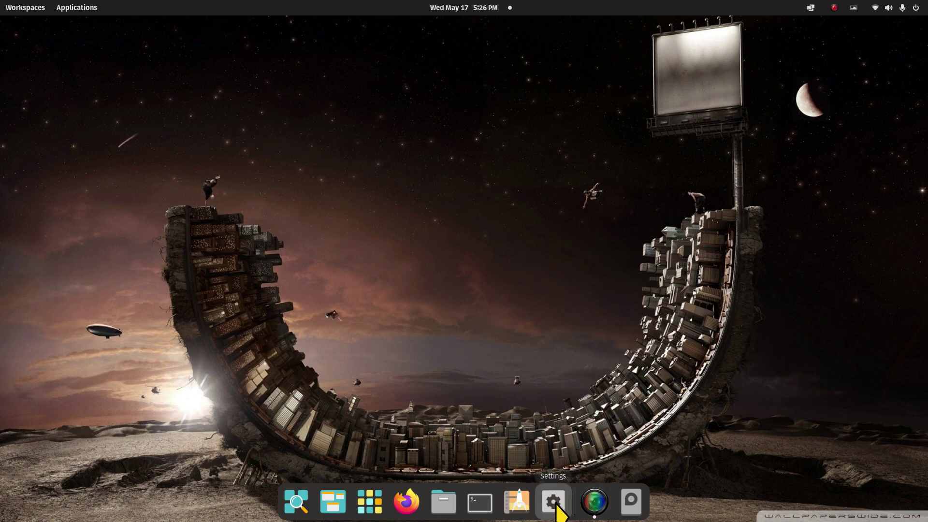
Step: Go to Settings > Keyboard > Custom Shortcuts and show options for the PowerOFF (F12) shortcut
left_click(908, 10)
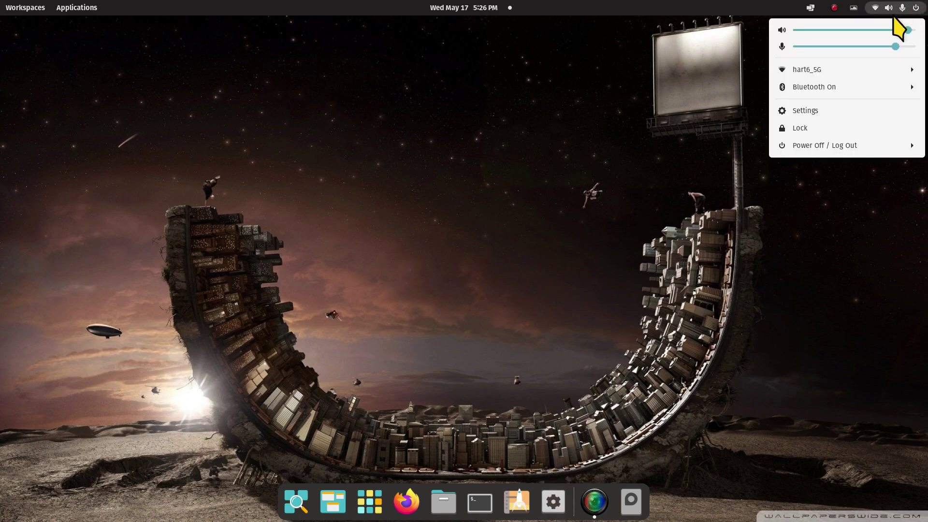
left_click(805, 111)
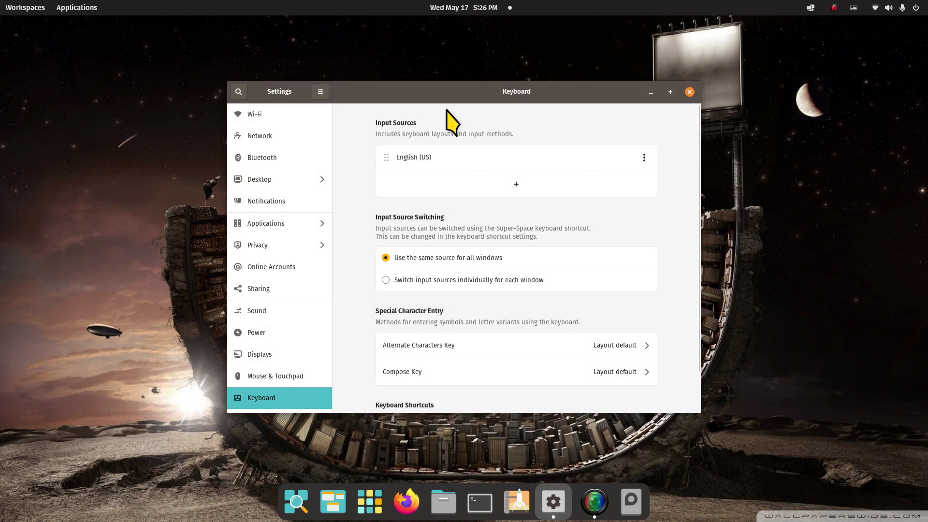
scroll(329, 246, "down", 5)
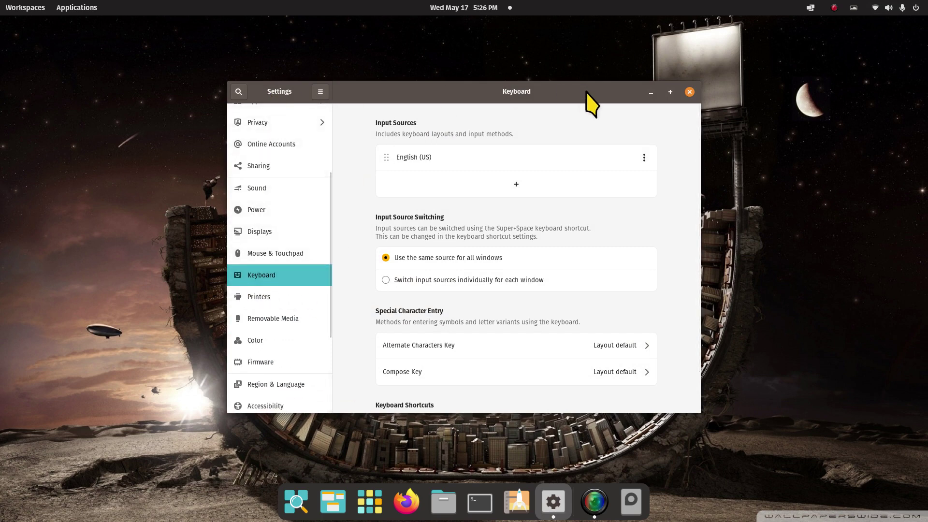
scroll(696, 203, "down", 2)
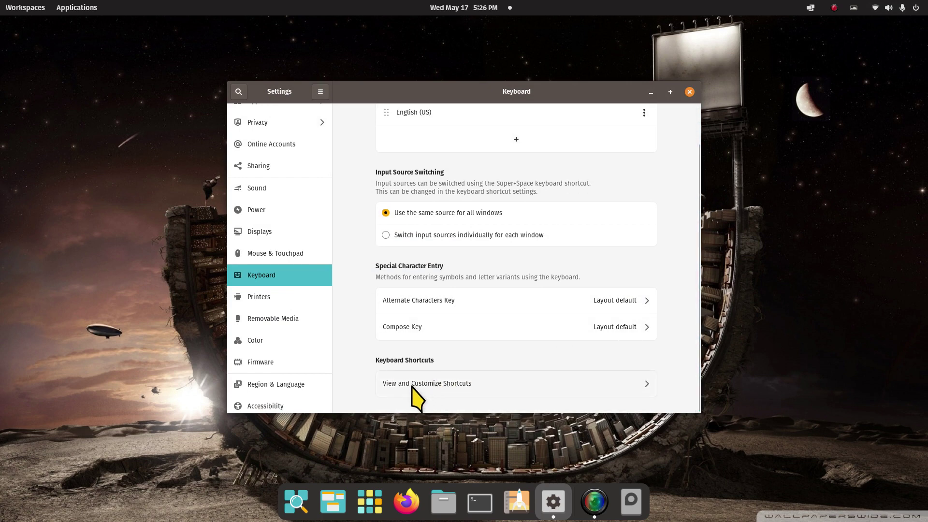
left_click(472, 387)
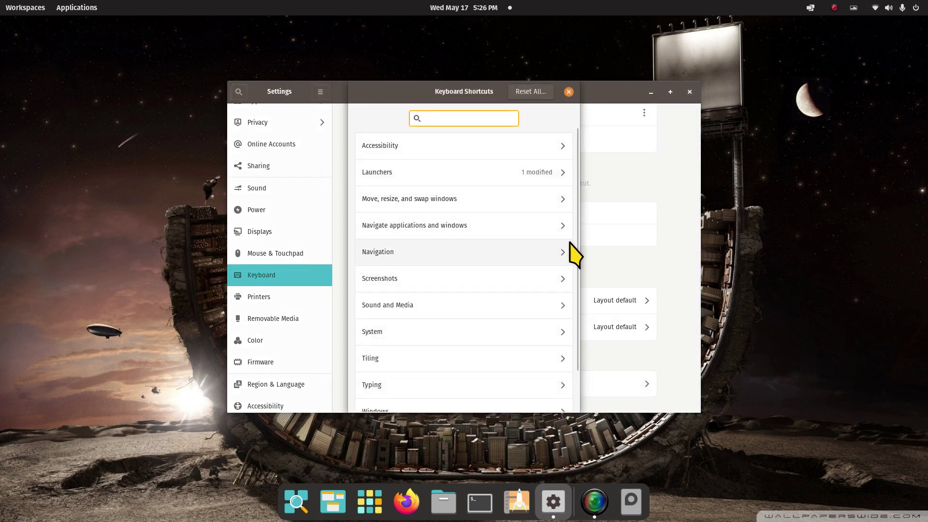
left_click_drag(576, 231, 491, 371)
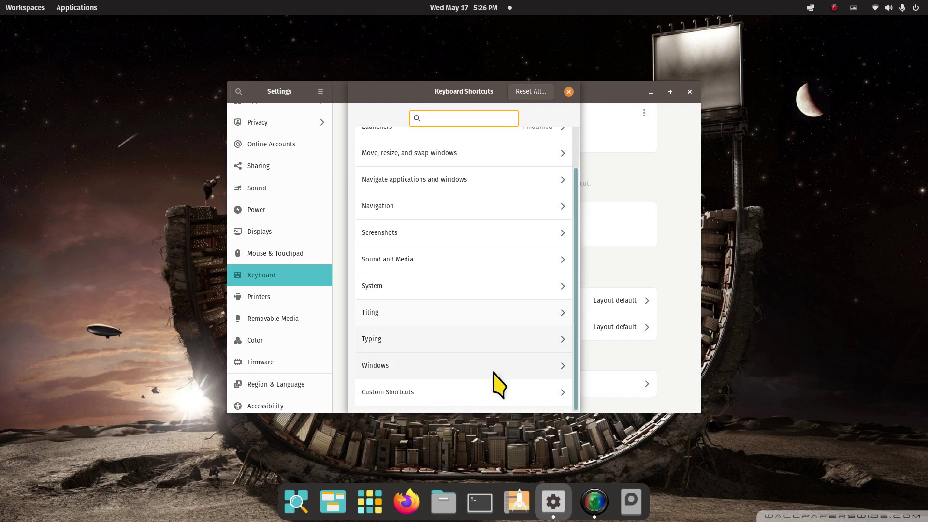
left_click(390, 394)
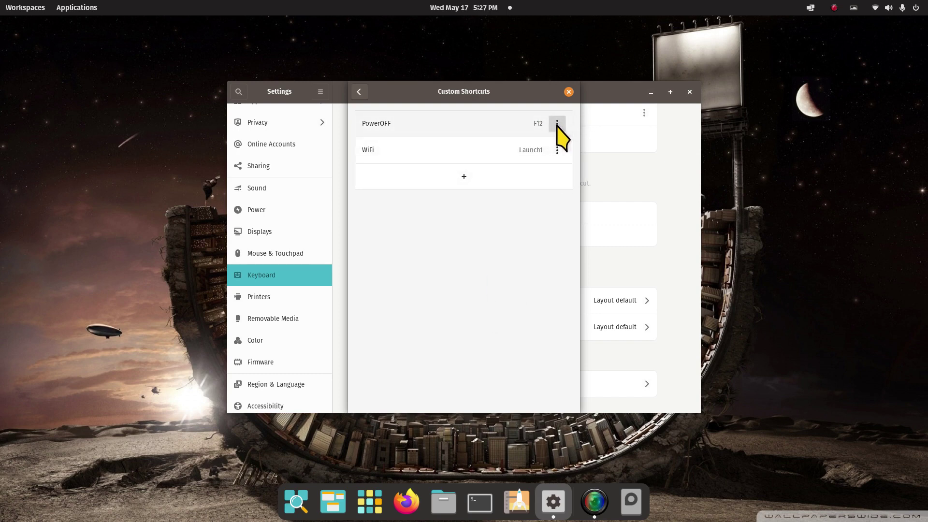
left_click(557, 124)
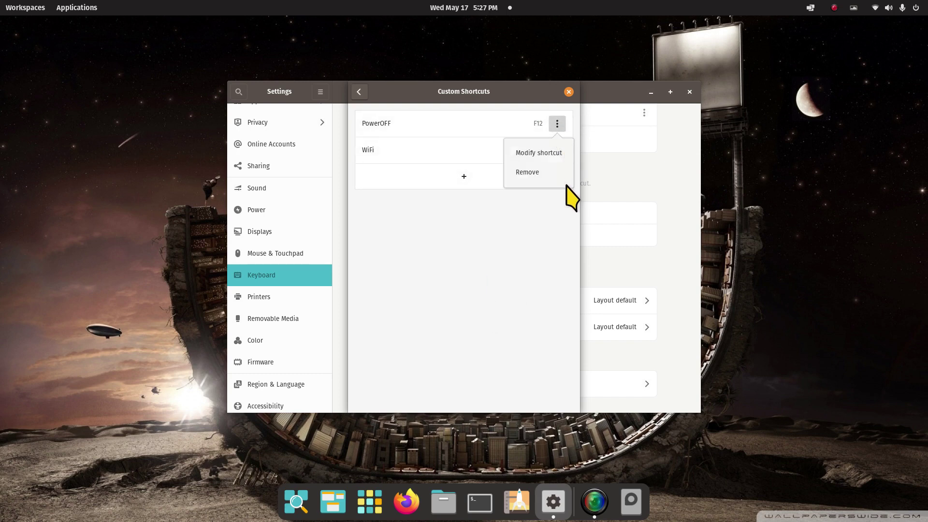
Step: Open the PowerOFF shortcut's edit dialog and launch Kate beside it
left_click(545, 152)
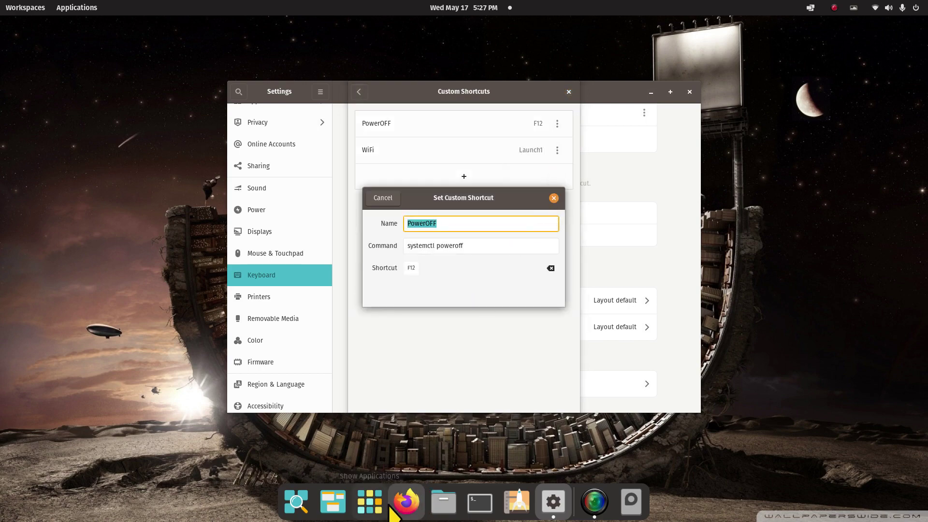
left_click(369, 501)
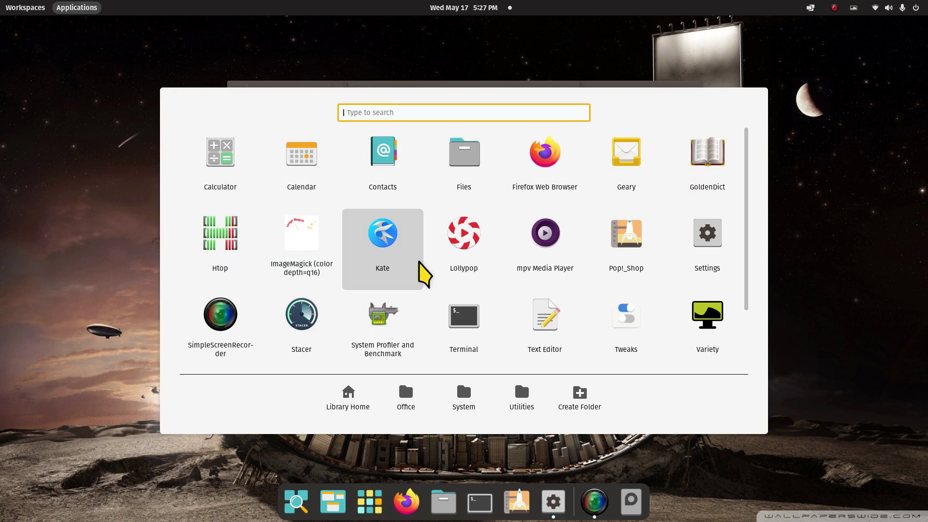
left_click(382, 234)
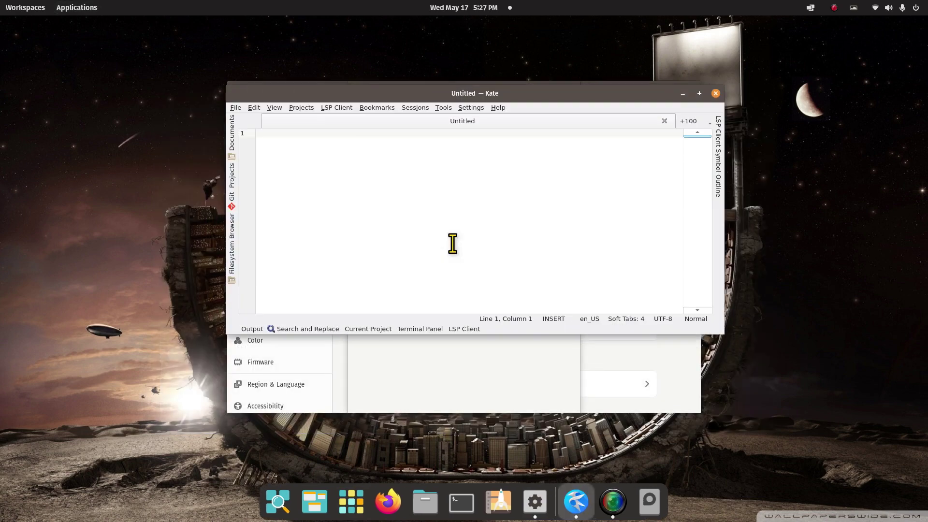
left_click_drag(516, 94, 544, 274)
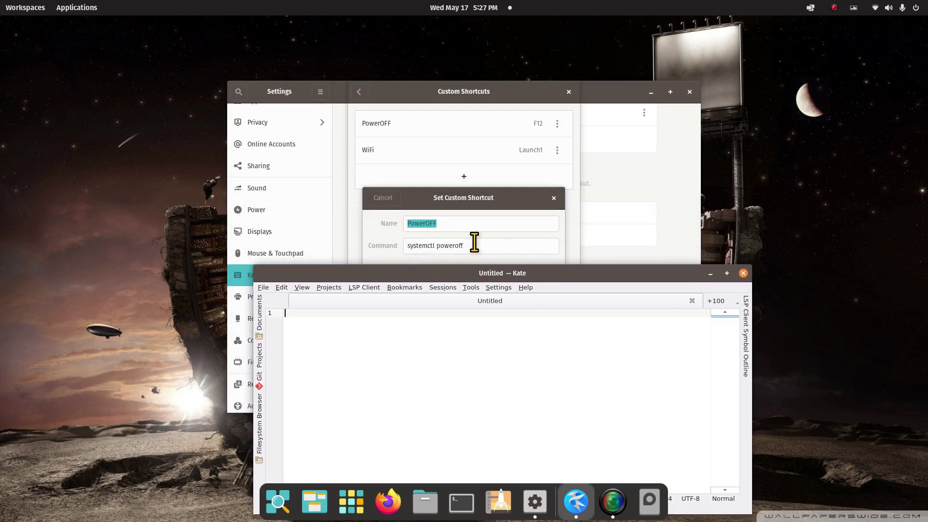
Step: Copy the 'systemctl poweroff' command from the dialog and paste it into a new Kate document
left_click_drag(474, 244, 416, 244)
right_click(432, 245)
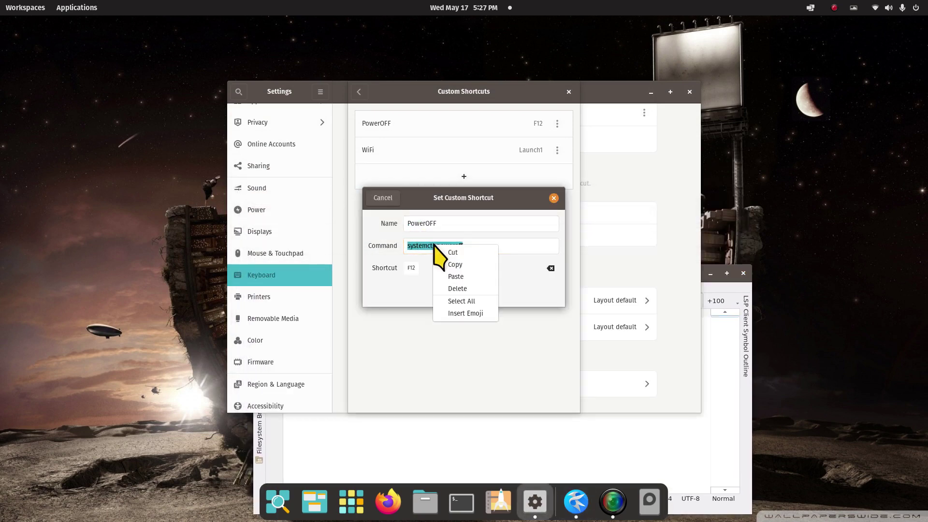
left_click(468, 264)
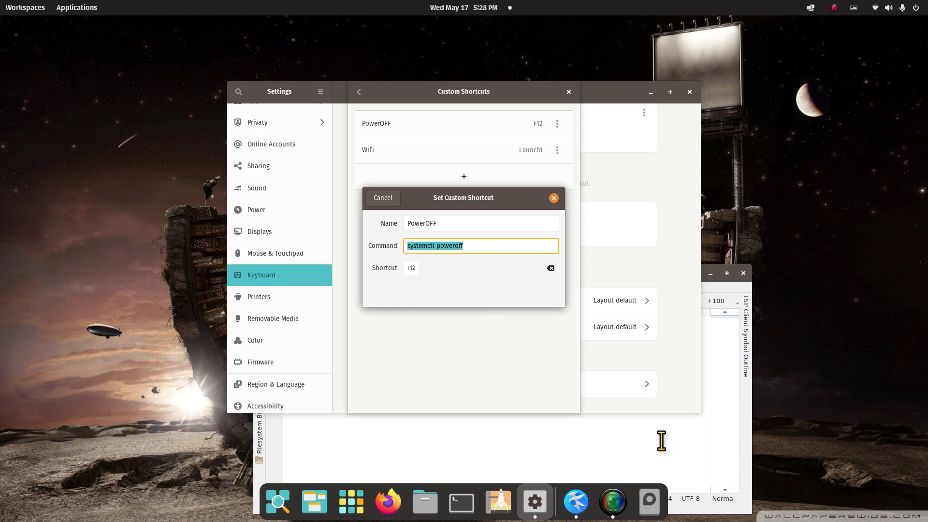
left_click(661, 440)
right_click(336, 333)
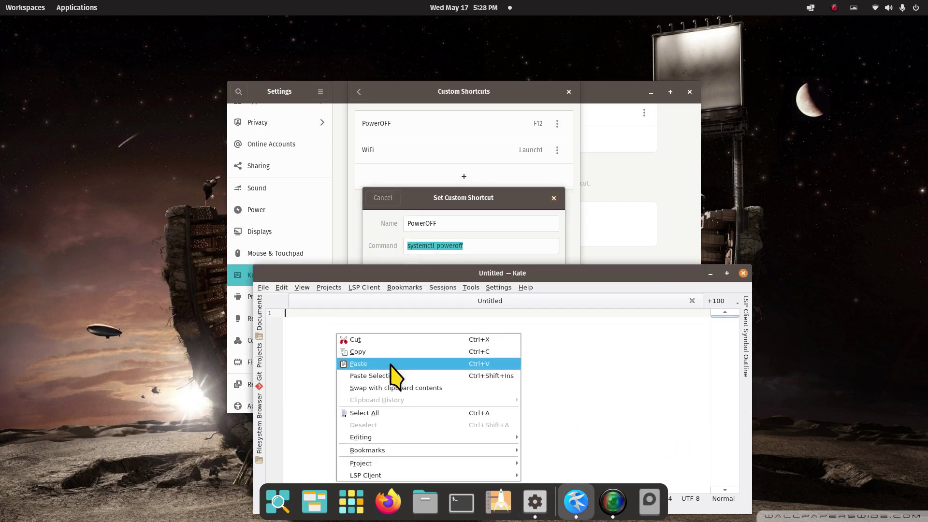
left_click(390, 363)
Step: Rearrange the Kate and shortcut dialog windows so the pasted command is visible
left_click_drag(582, 269, 586, 257)
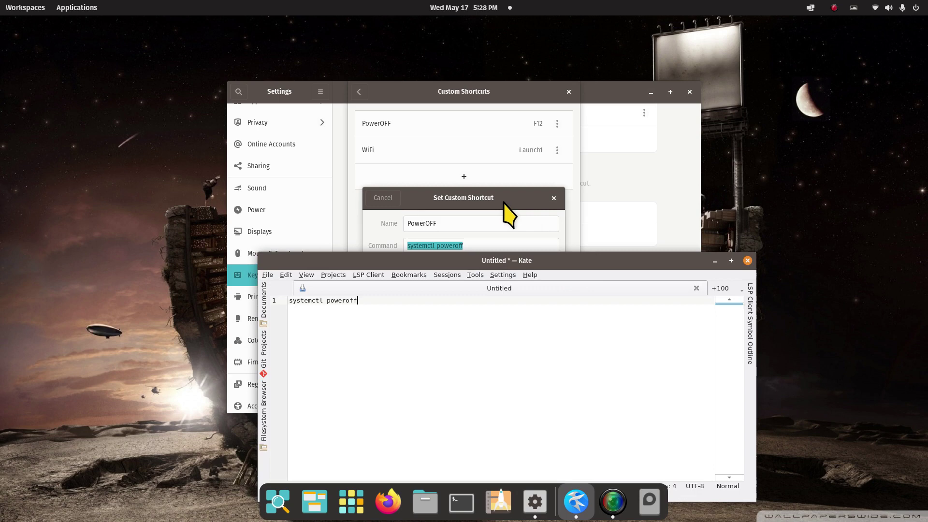
left_click_drag(503, 203, 504, 107)
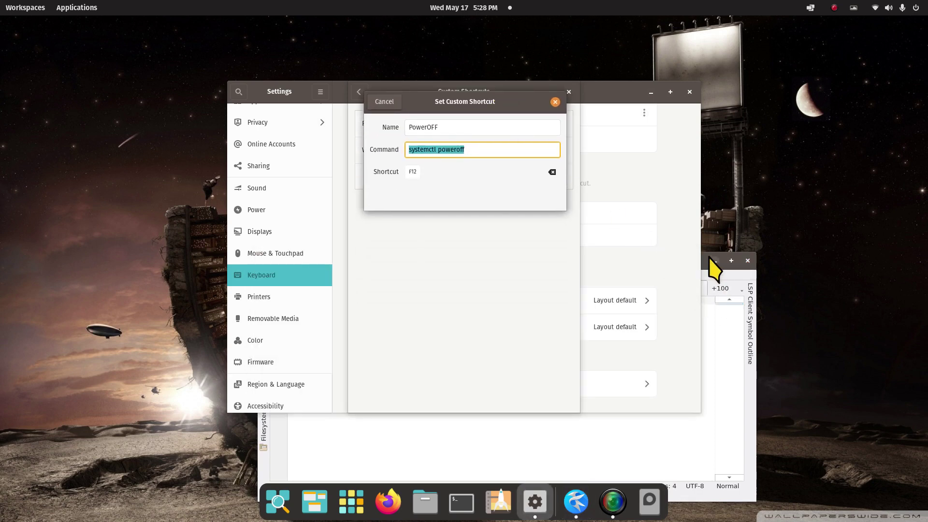
left_click(574, 501)
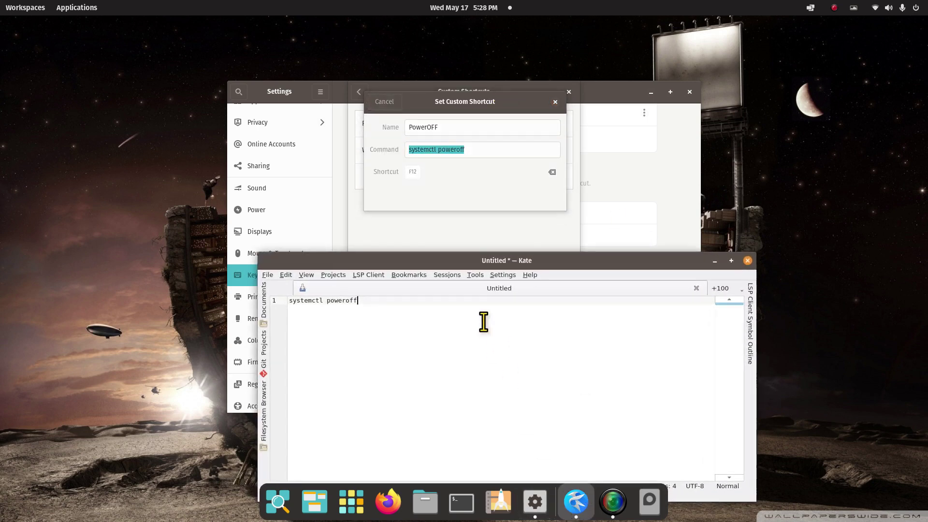
left_click_drag(451, 261, 451, 218)
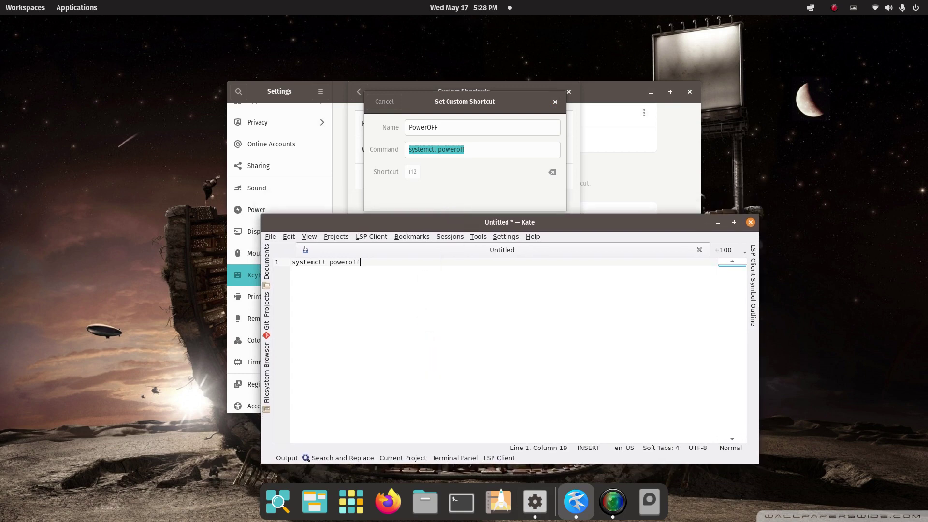
scroll(502, 348, "up", 20)
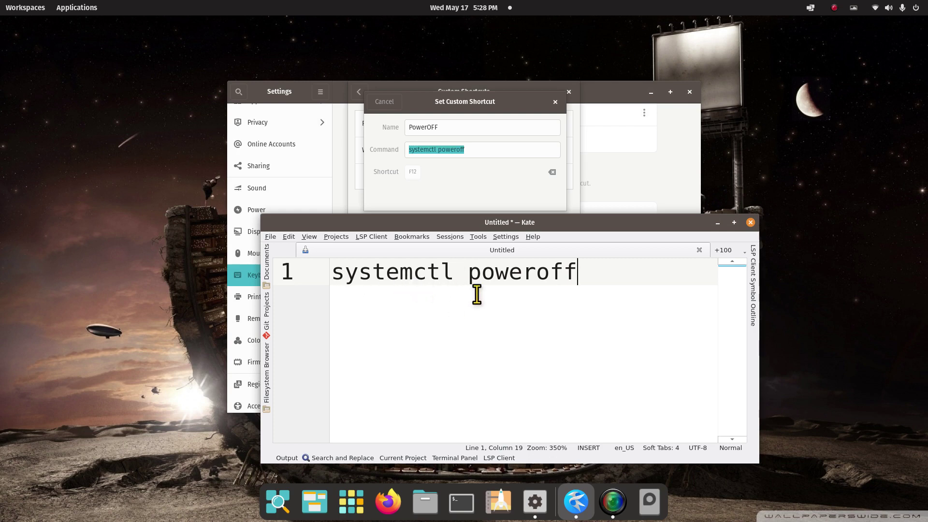
Step: Close Kate without saving, then copy the command from the dialog again
left_click(750, 222)
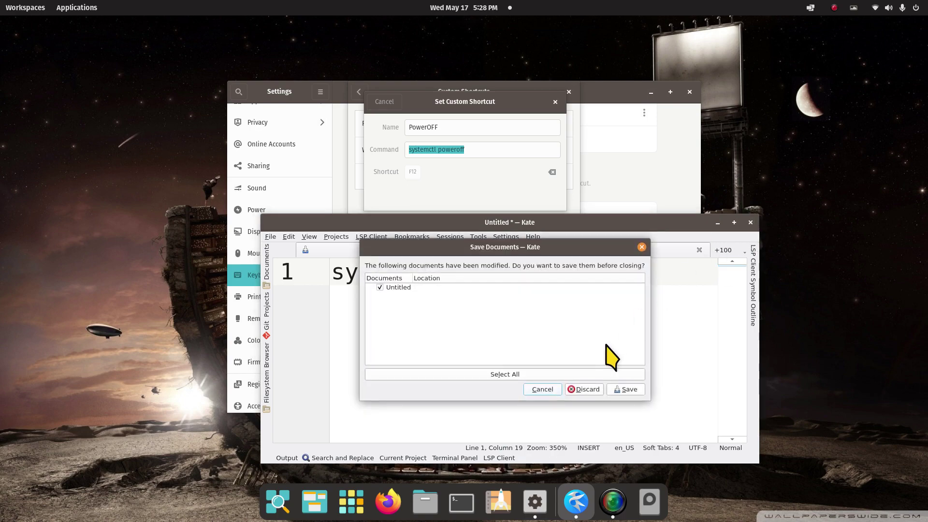
left_click(585, 389)
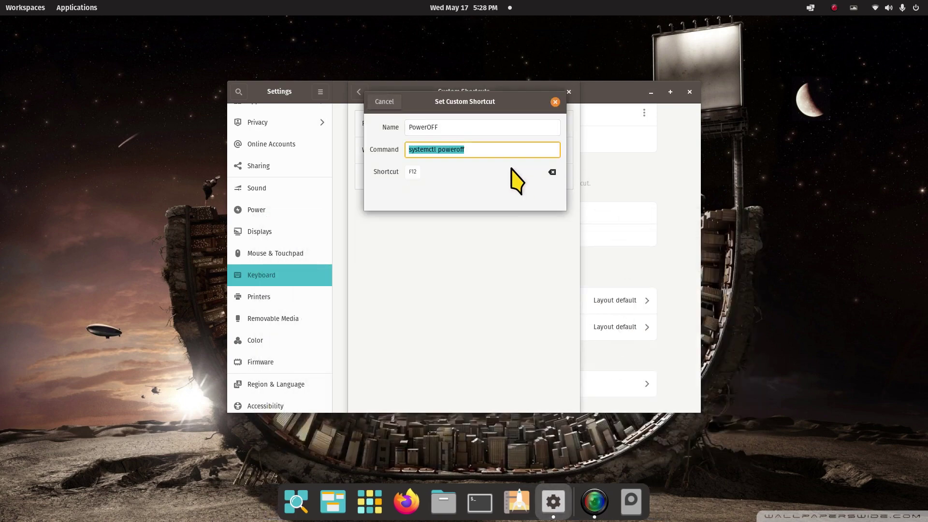
right_click(441, 147)
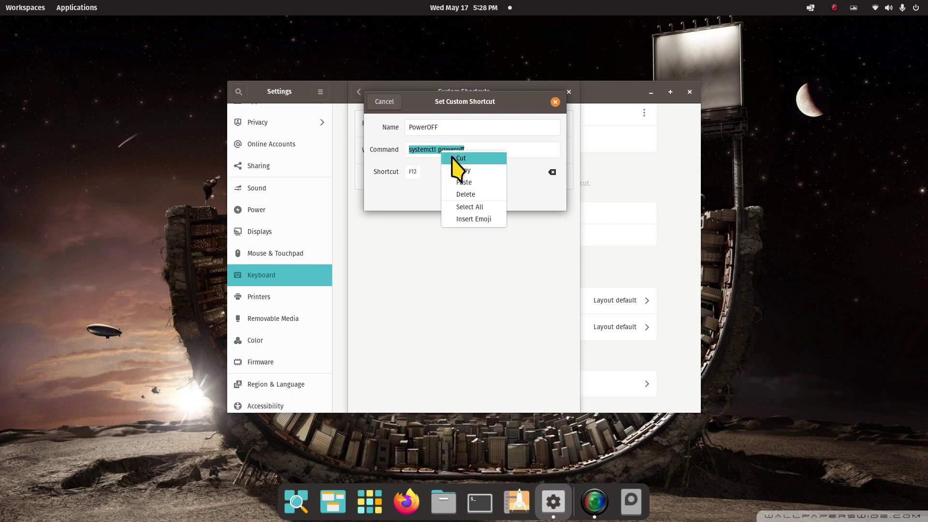
left_click(460, 167)
Step: Leave the edit dialog and create a shortcut named PowerOff with command 'systemctl poweroff'
left_click(384, 102)
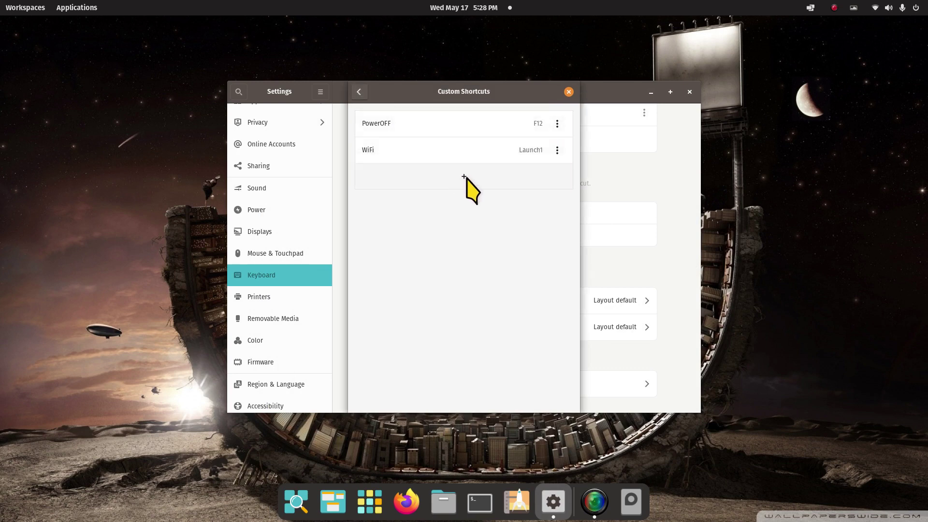
left_click(467, 177)
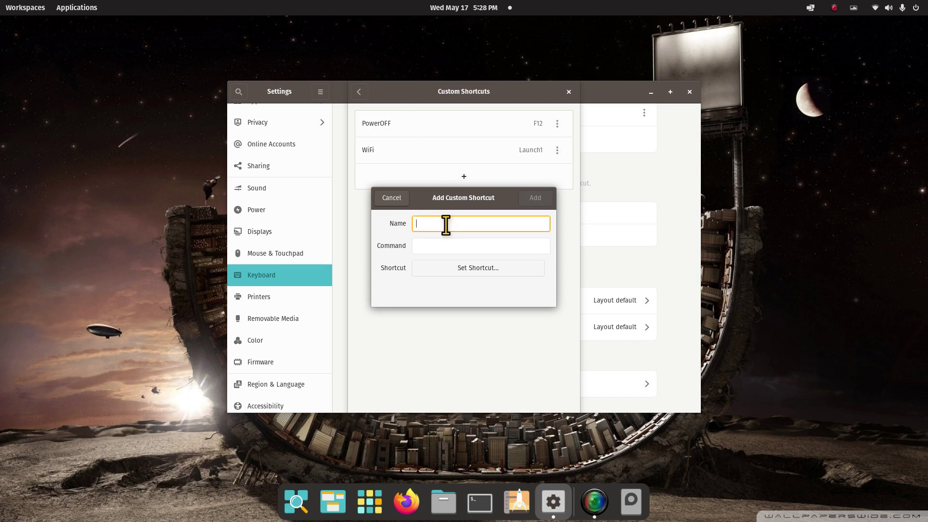
type("PowerOff")
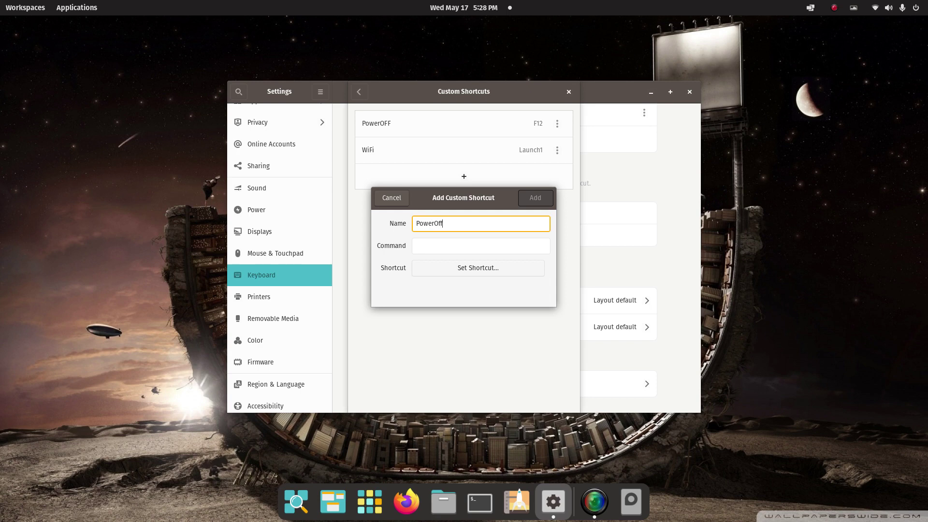
left_click(435, 247)
right_click(435, 247)
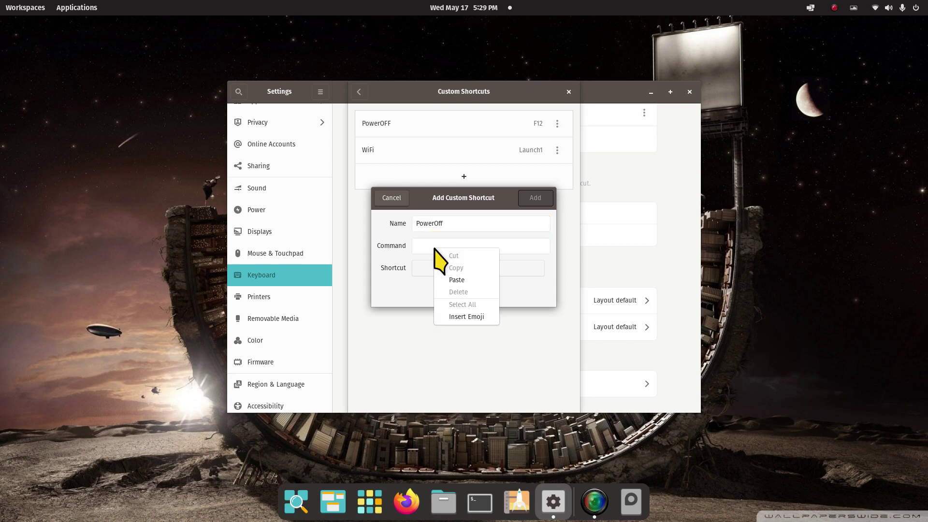
left_click(467, 277)
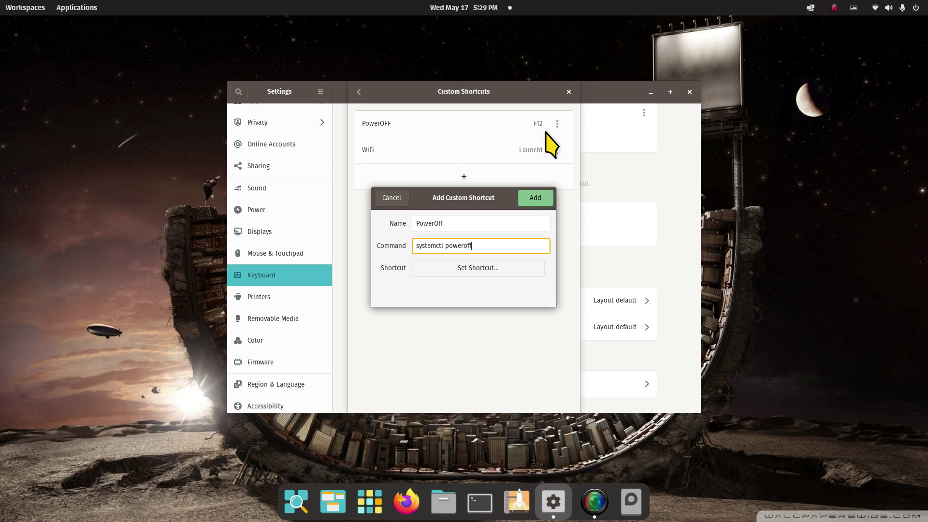
Step: Try F12 for the new shortcut, cancel it over the conflict, and close the shortcuts list
left_click(477, 269)
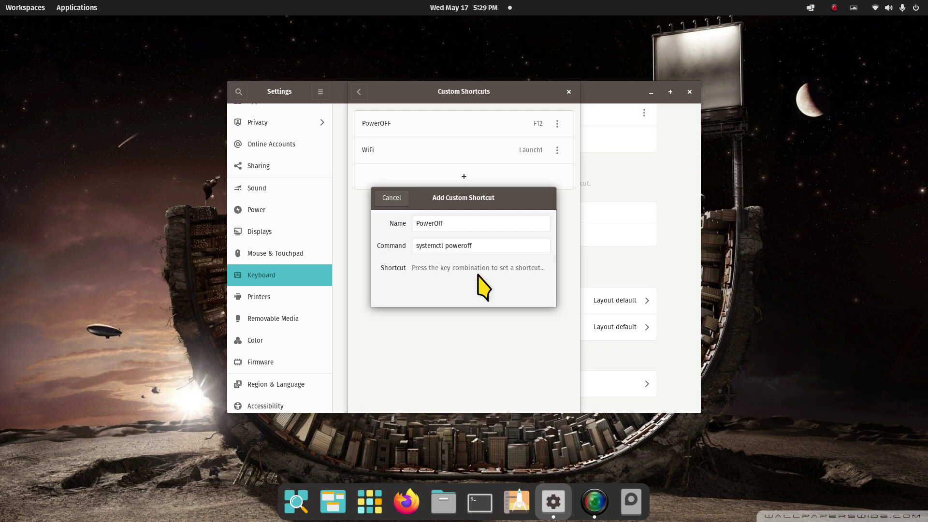
key("F12")
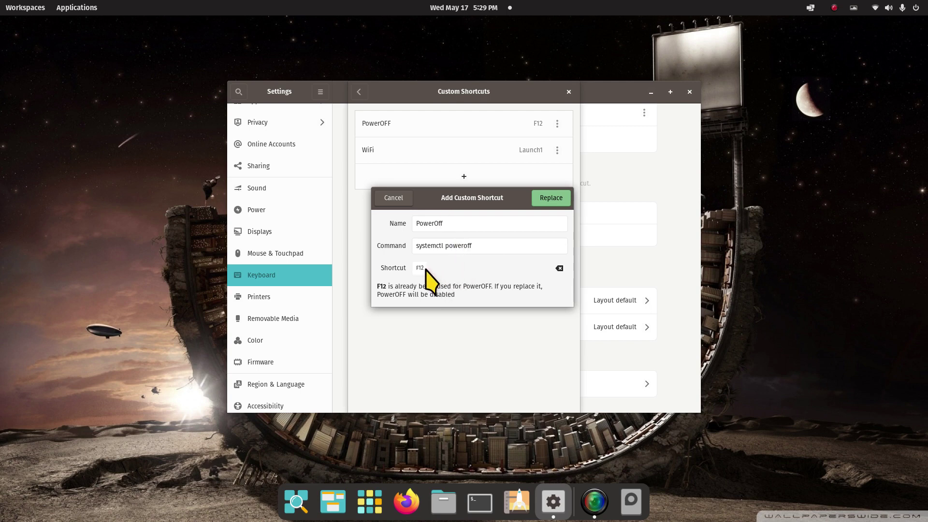
left_click(392, 198)
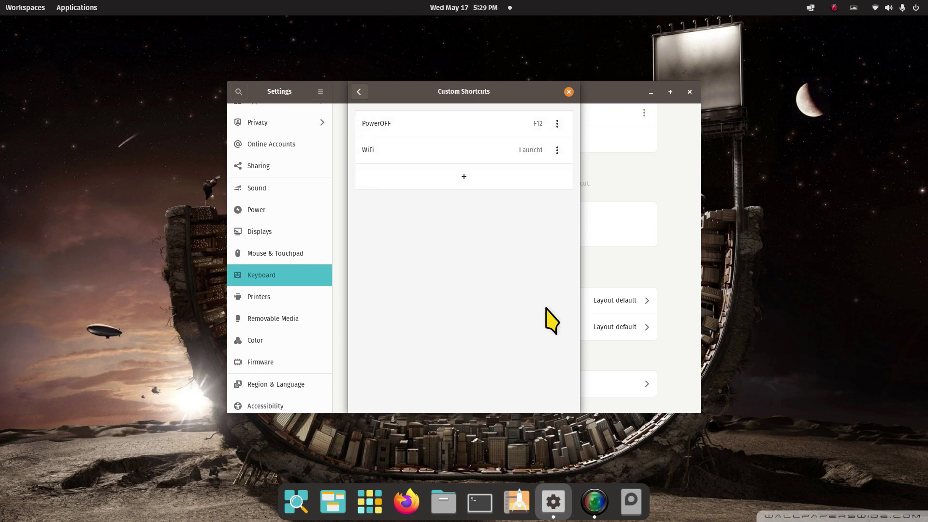
left_click(568, 91)
Step: Close Settings, open Documents/scriptfiles in Files, and choose Open With Other Application for Bscript
left_click(689, 92)
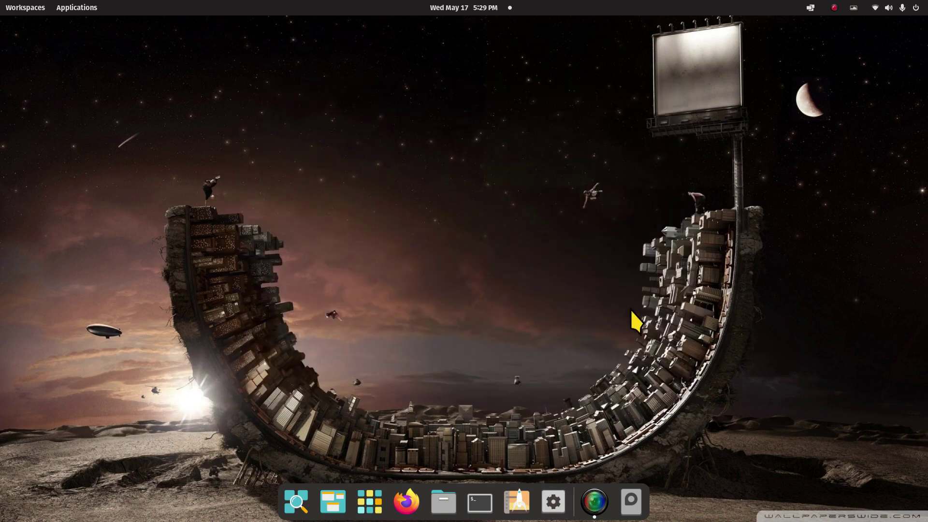
left_click(443, 501)
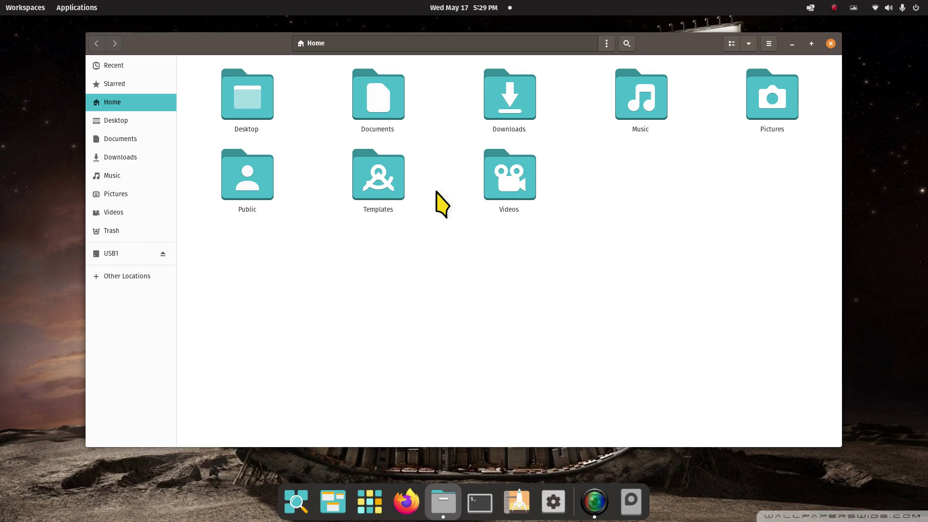
double_click(377, 102)
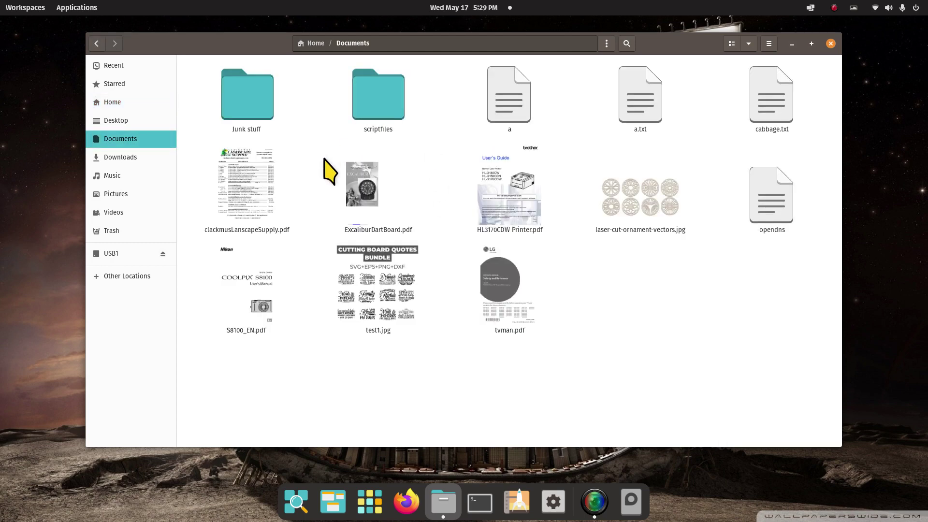
double_click(375, 79)
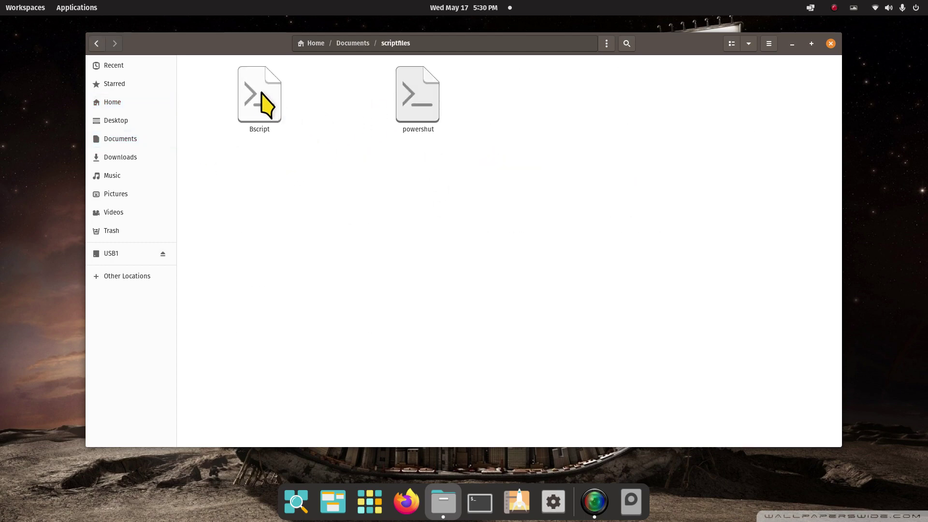
right_click(259, 94)
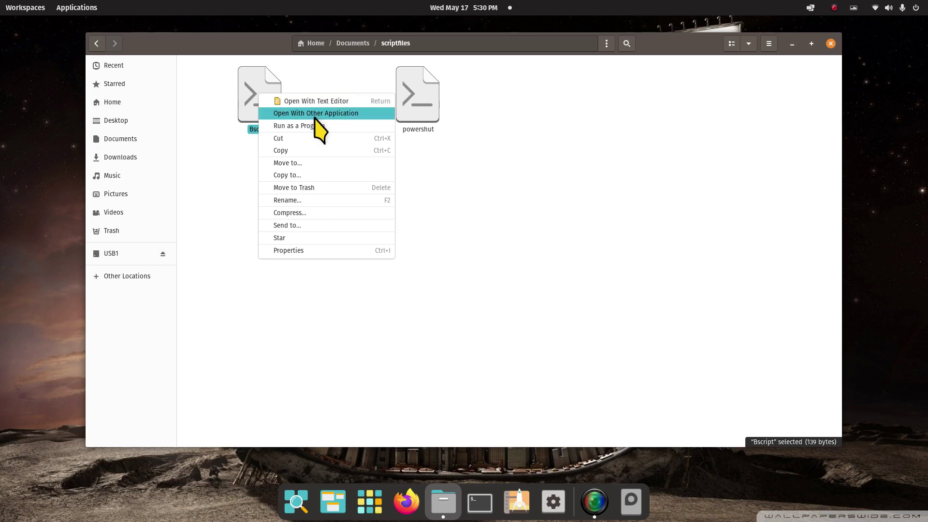
left_click(315, 114)
Step: Open Bscript in Kate, zoom in, highlight #!/bin/bash and rsync -a, then close it
left_click(544, 151)
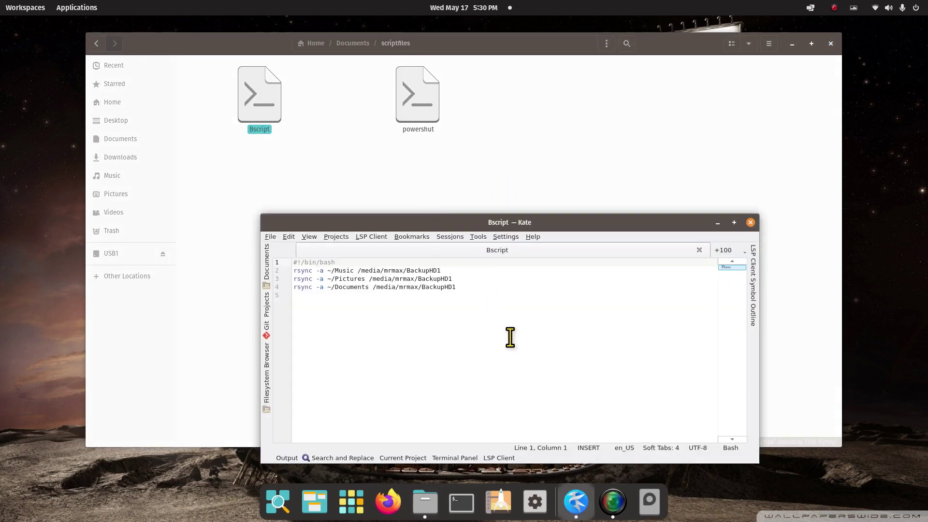
key("ctrl+plus")
key("ctrl+plus")
key("ctrl+plus")
key("ctrl+plus")
key("ctrl+plus")
key("ctrl+plus")
key("ctrl+plus")
key("ctrl+plus")
key("ctrl+plus")
key("ctrl+plus")
key("ctrl+plus")
key("ctrl+plus")
key("ctrl+plus")
key("ctrl+plus")
key("ctrl+plus")
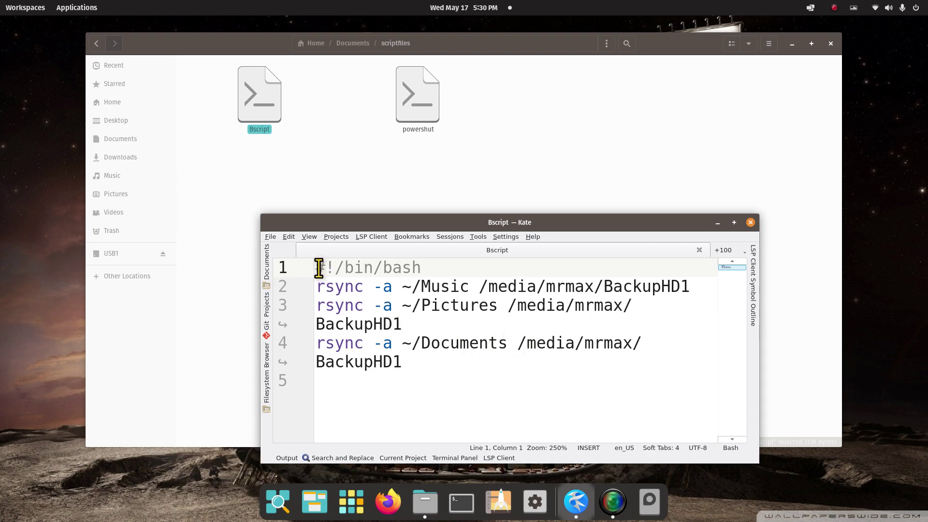
left_click_drag(316, 269, 437, 266)
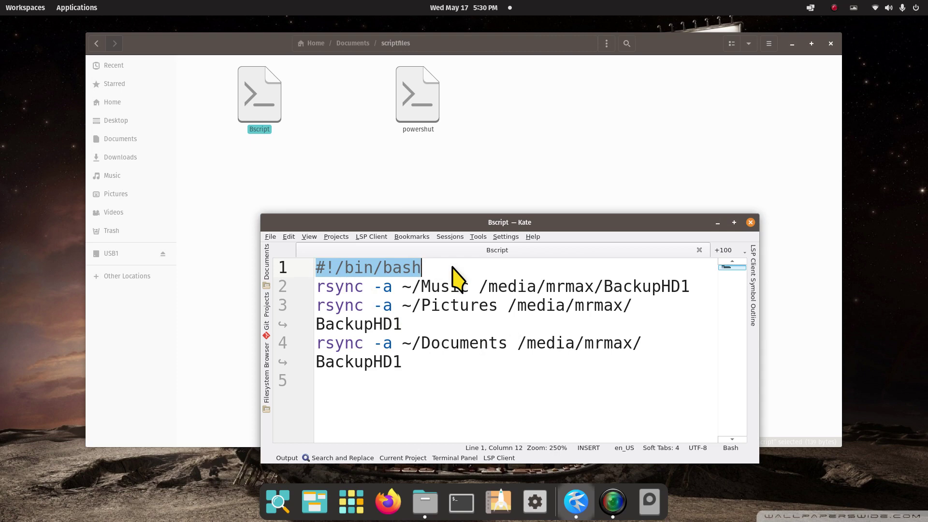
left_click_drag(316, 286, 391, 287)
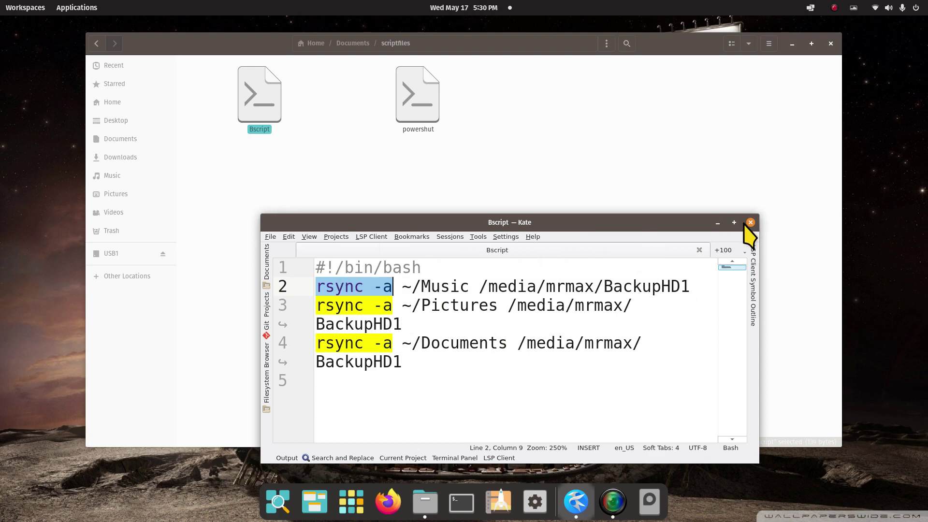
left_click(750, 222)
Step: Open powershut in Kate, enlarge the text, and highlight #!/bin/bash and poweroff
right_click(418, 90)
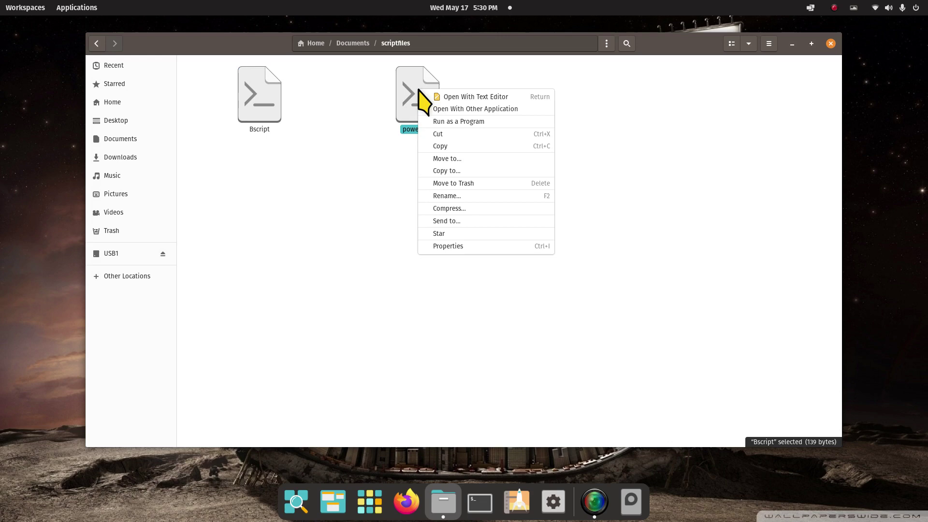
left_click(483, 109)
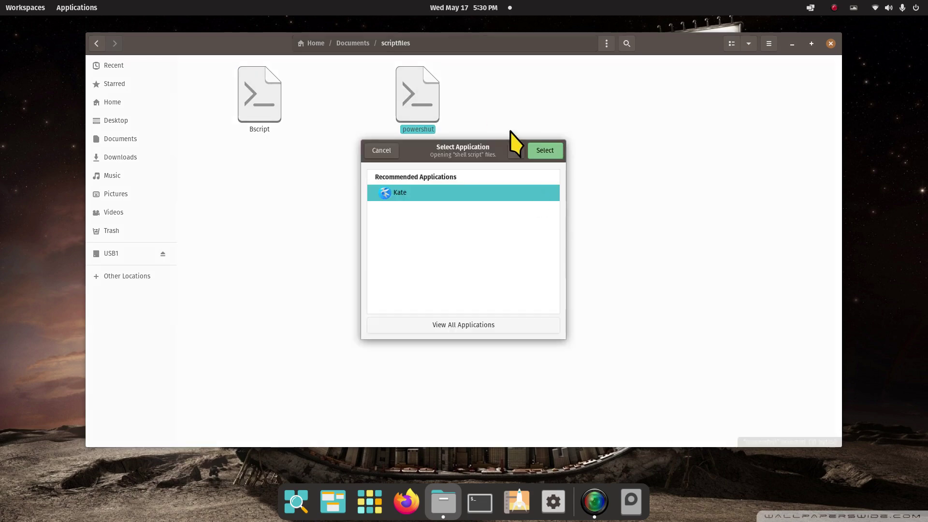
left_click(544, 150)
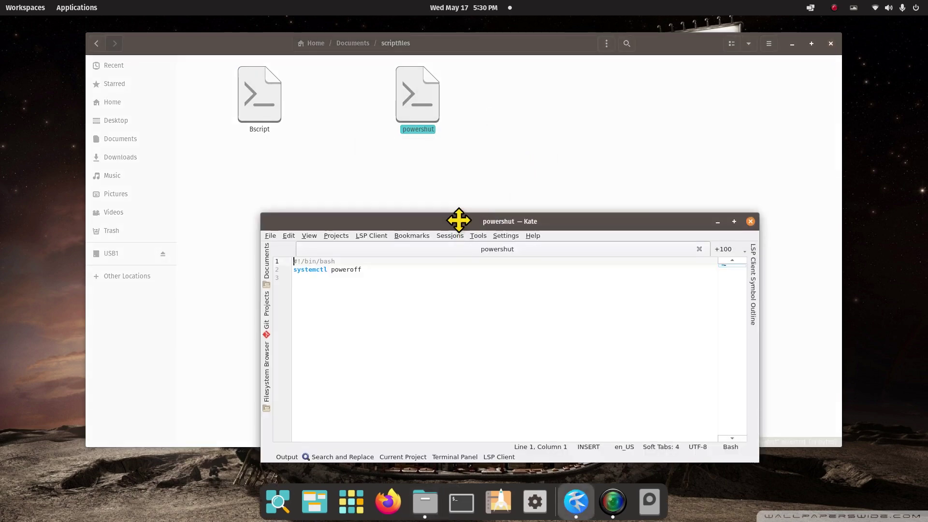
left_click_drag(458, 220, 455, 132)
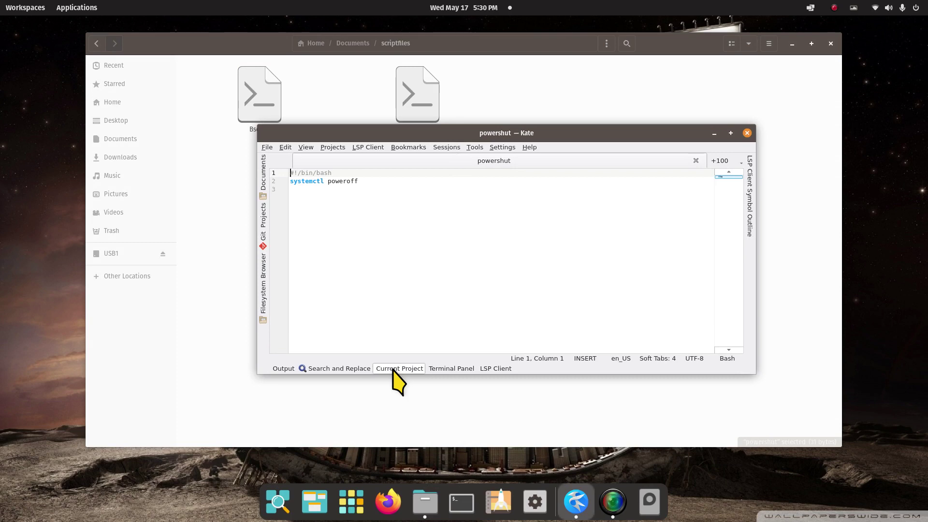
key("ctrl+plus")
key("ctrl+plus")
key("ctrl+plus")
key("ctrl+plus")
key("ctrl+plus")
key("ctrl+plus")
key("ctrl+plus")
key("ctrl+plus")
key("ctrl+plus")
key("ctrl+plus")
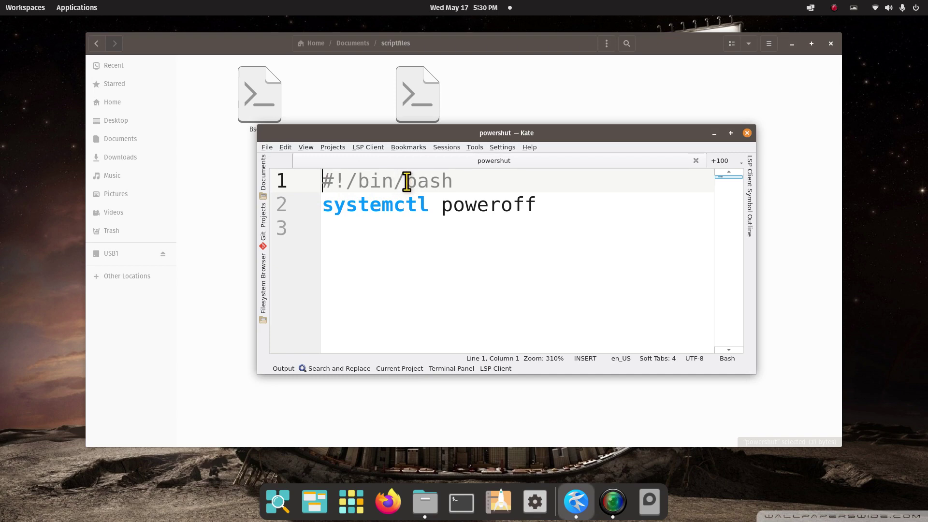
left_click_drag(479, 182, 314, 182)
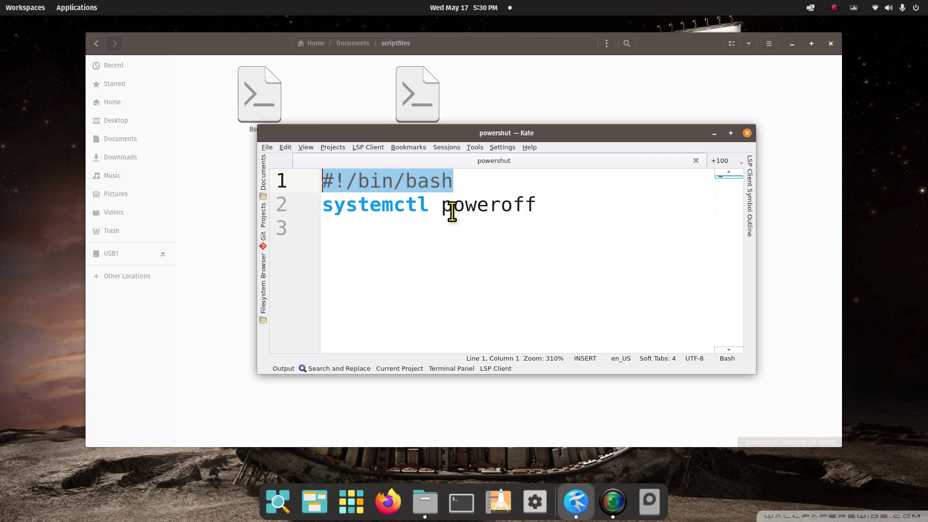
left_click_drag(440, 212, 533, 210)
left_click(531, 226)
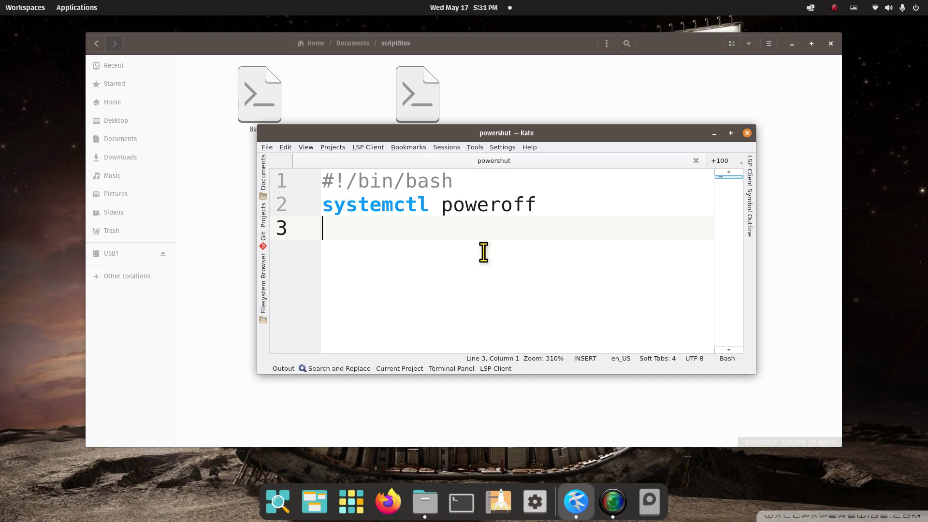
Step: Close Kate and enable 'Allow executing file as program' in powershut's Permissions
left_click(747, 134)
right_click(407, 94)
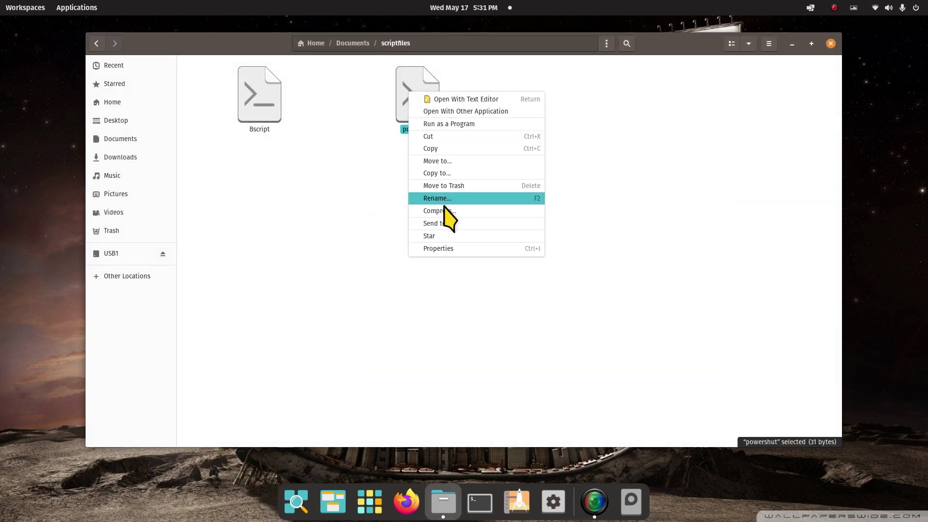
left_click(443, 249)
left_click(453, 120)
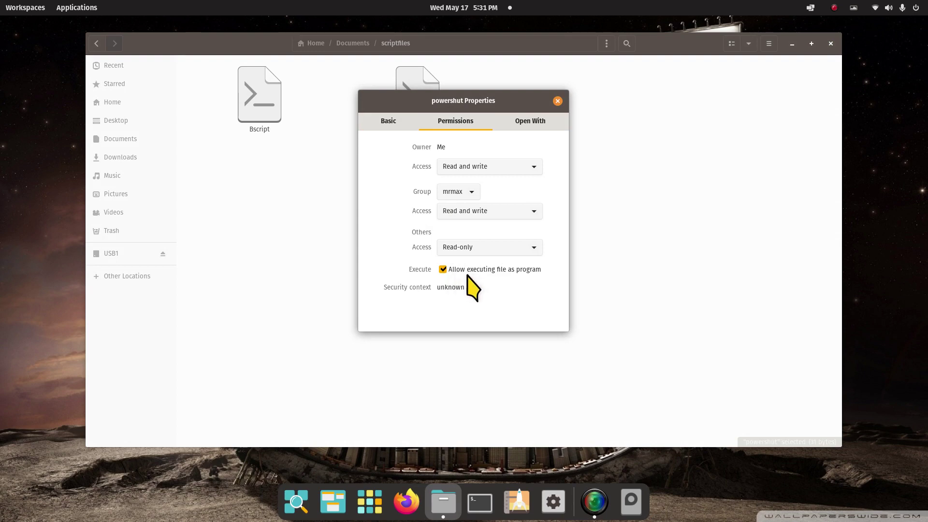
left_click(443, 270)
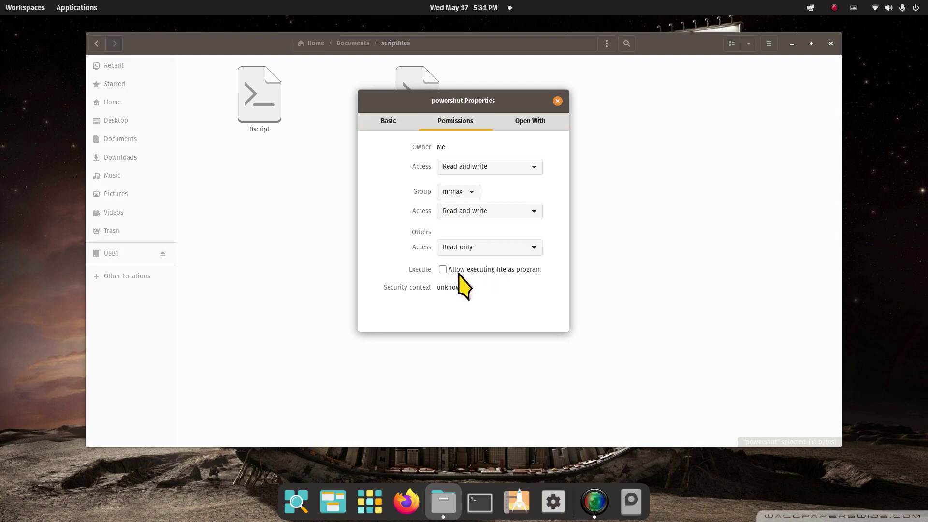
left_click(443, 269)
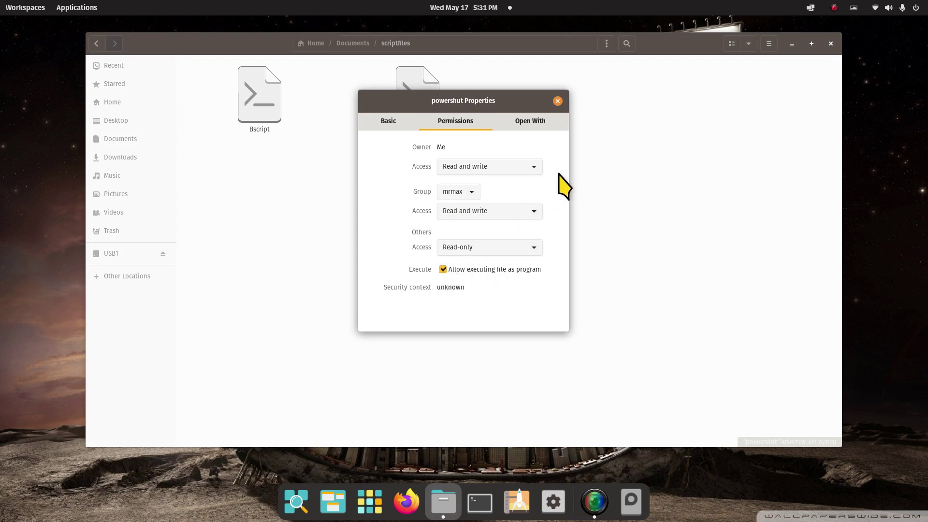
left_click(557, 101)
Step: Dismiss powershut's context menu and close Files to show the desktop
right_click(402, 96)
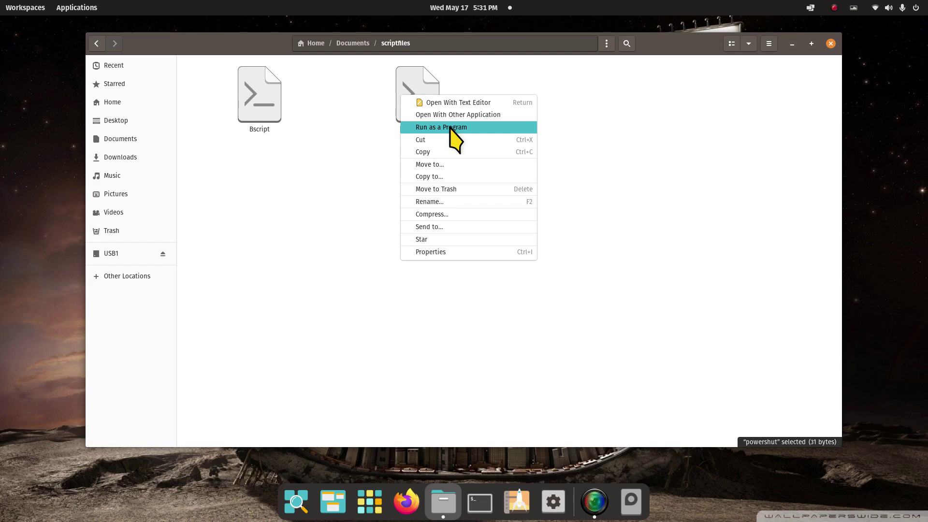
left_click(450, 127)
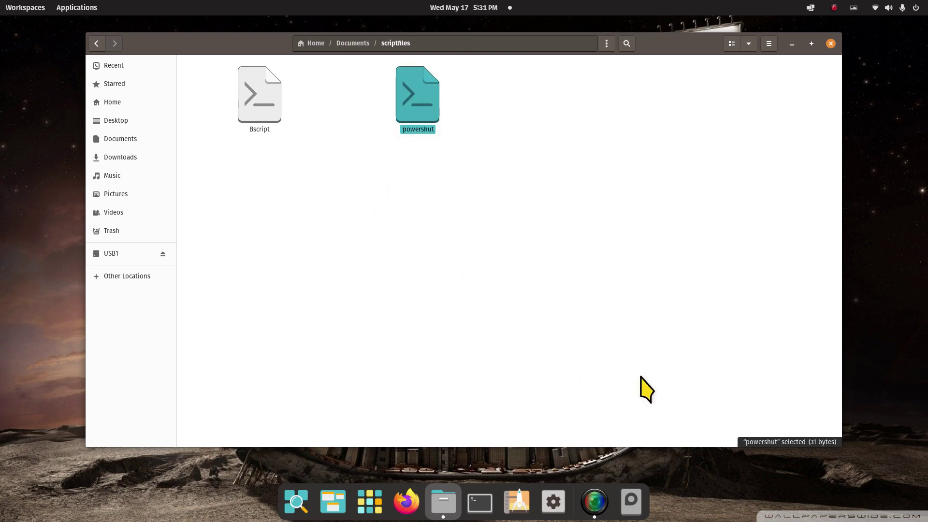
left_click(830, 43)
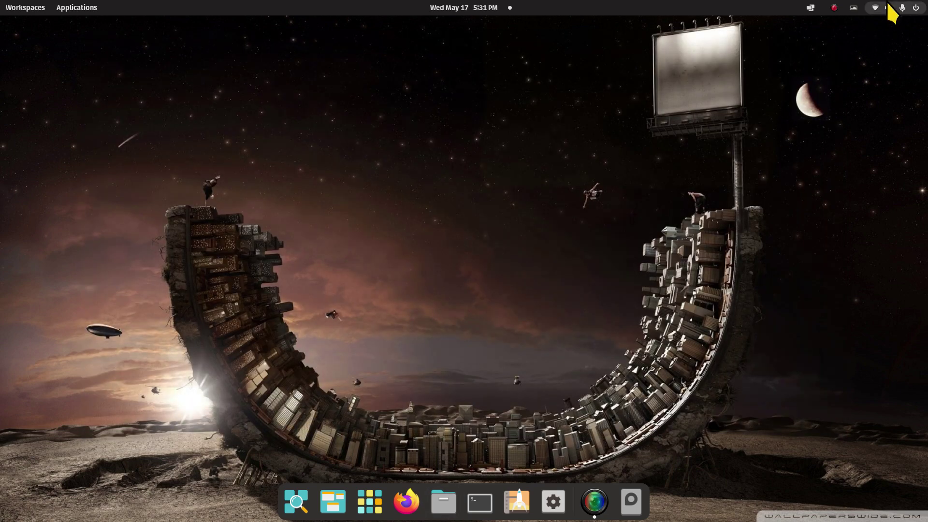
left_click(912, 8)
left_click(863, 145)
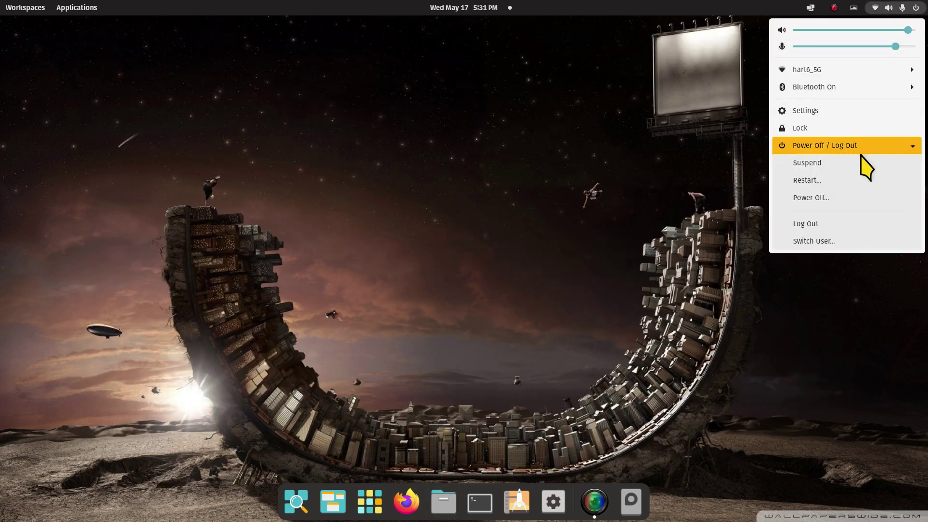
left_click(473, 445)
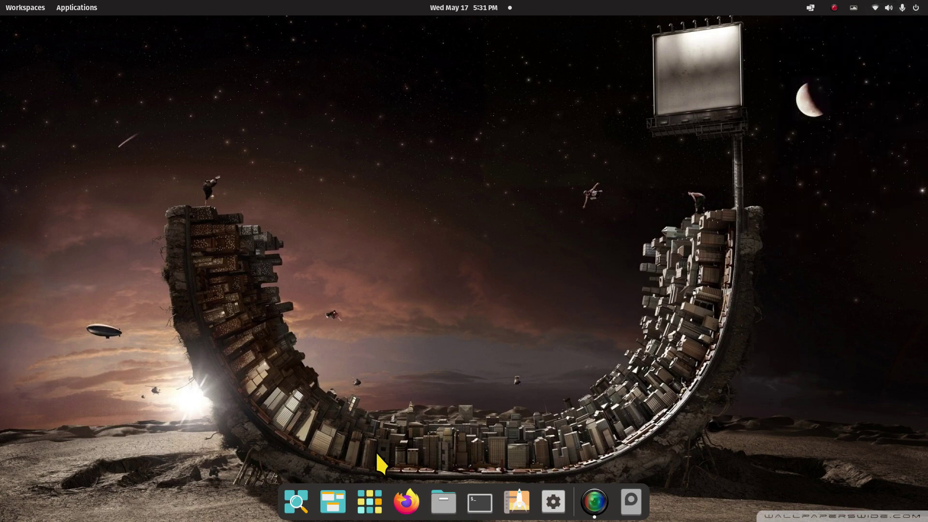
left_click(366, 503)
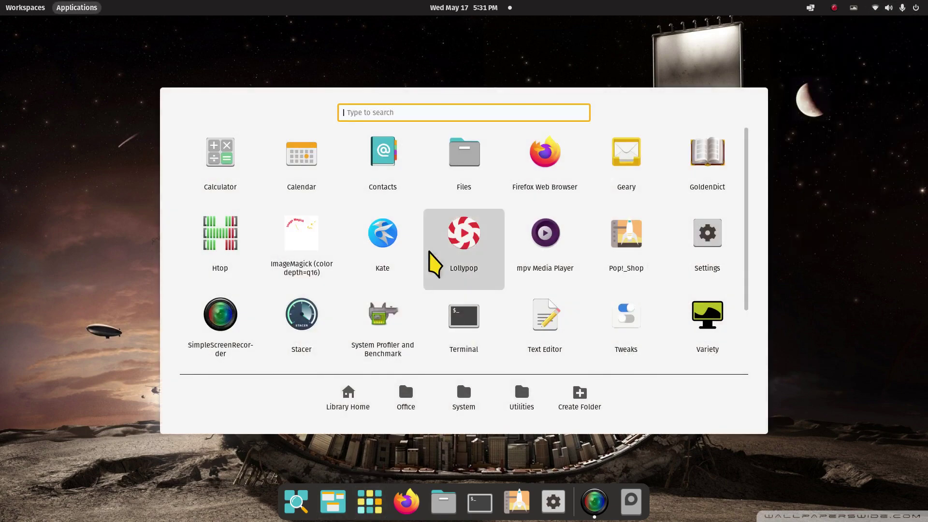
type("power")
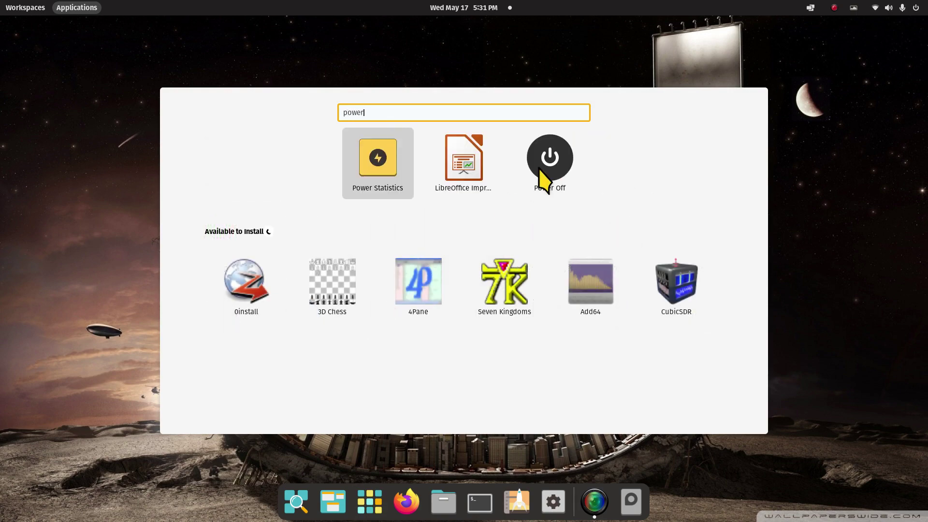
key("BackSpace")
key("BackSpace")
key("BackSpace")
key("BackSpace")
key("BackSpace")
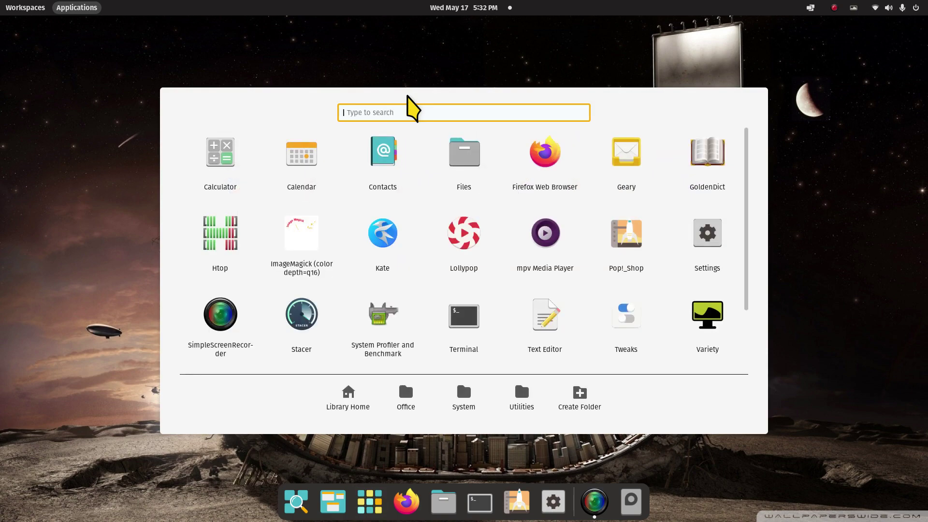
type("reb")
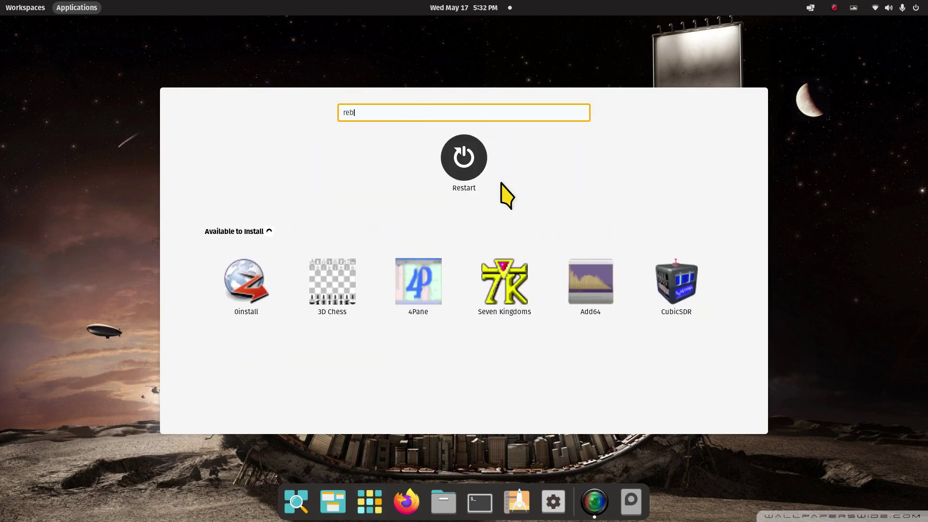
left_click(813, 300)
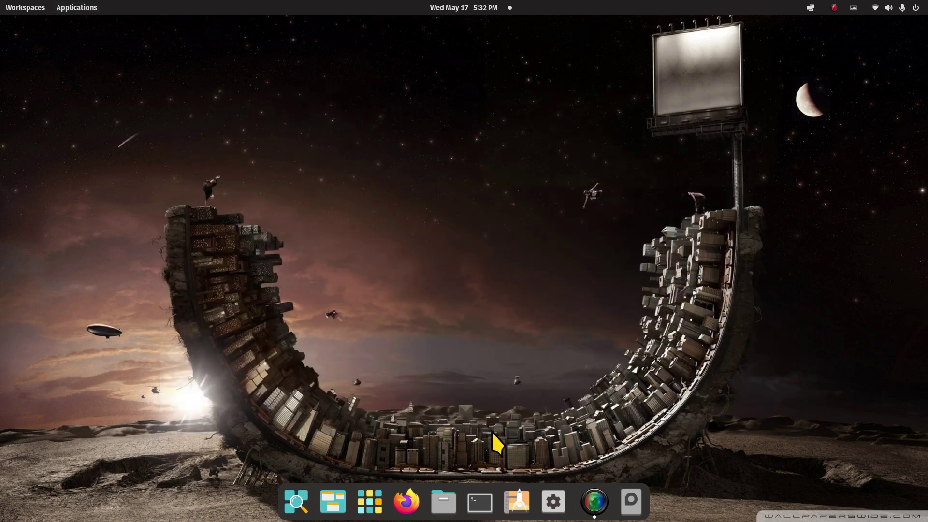
key("super")
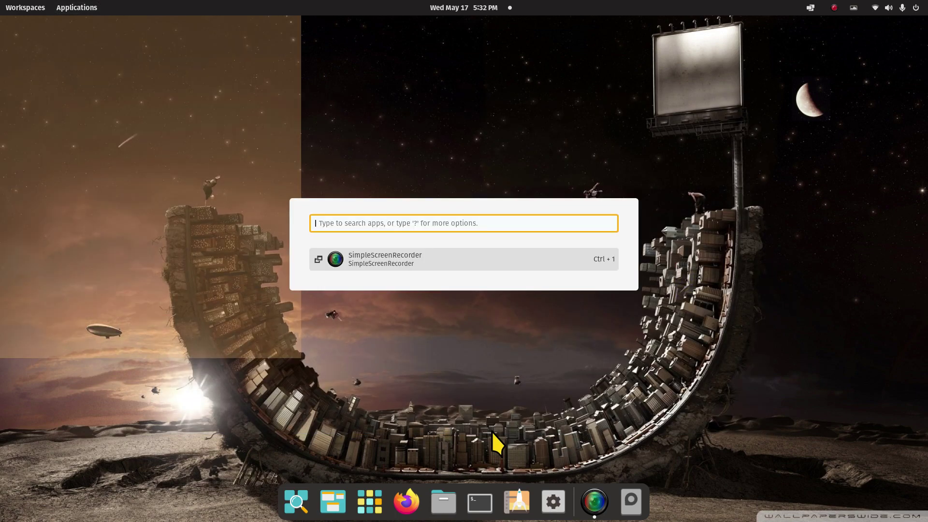
type("power")
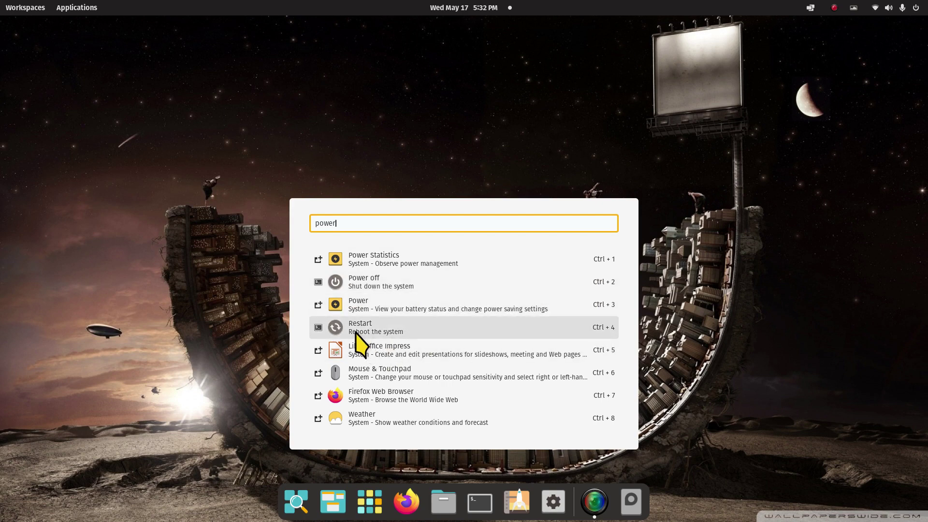
left_click(363, 282)
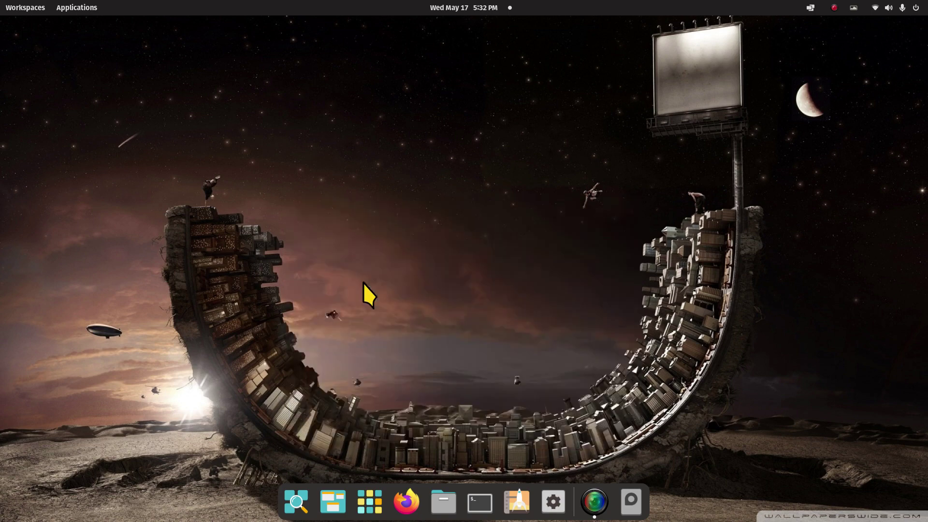